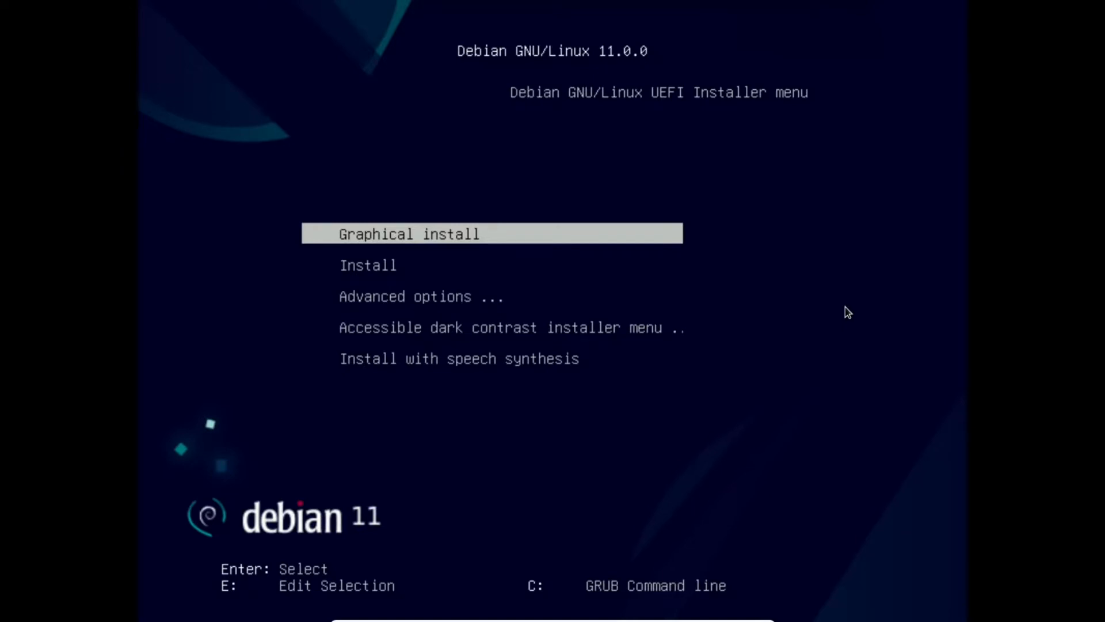
Step: Start the Debian installer in graphical install mode from the boot menu
key("Down")
key("Up")
key("Return")
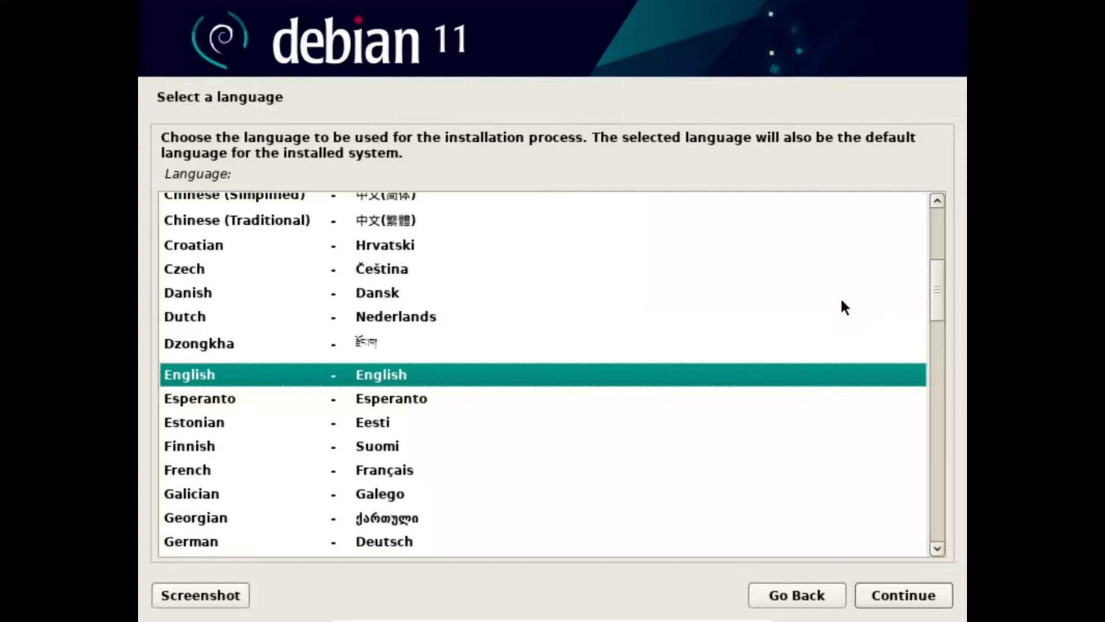
Step: Choose French as the installation language, France as the country and Français as the keyboard layout
left_click(187, 470)
left_click(899, 596)
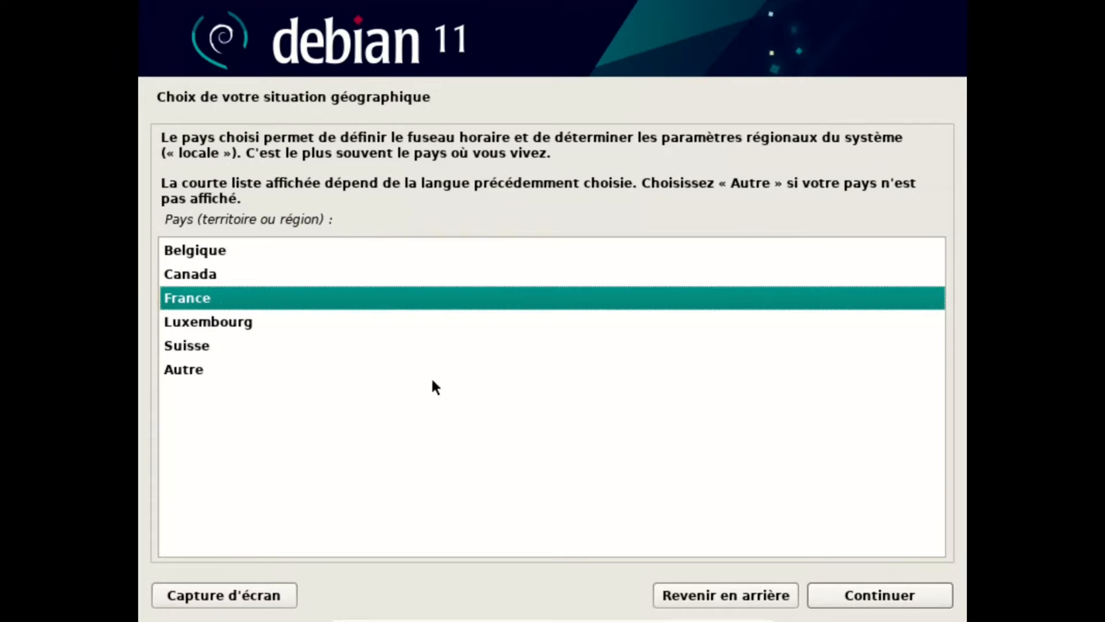
left_click(862, 600)
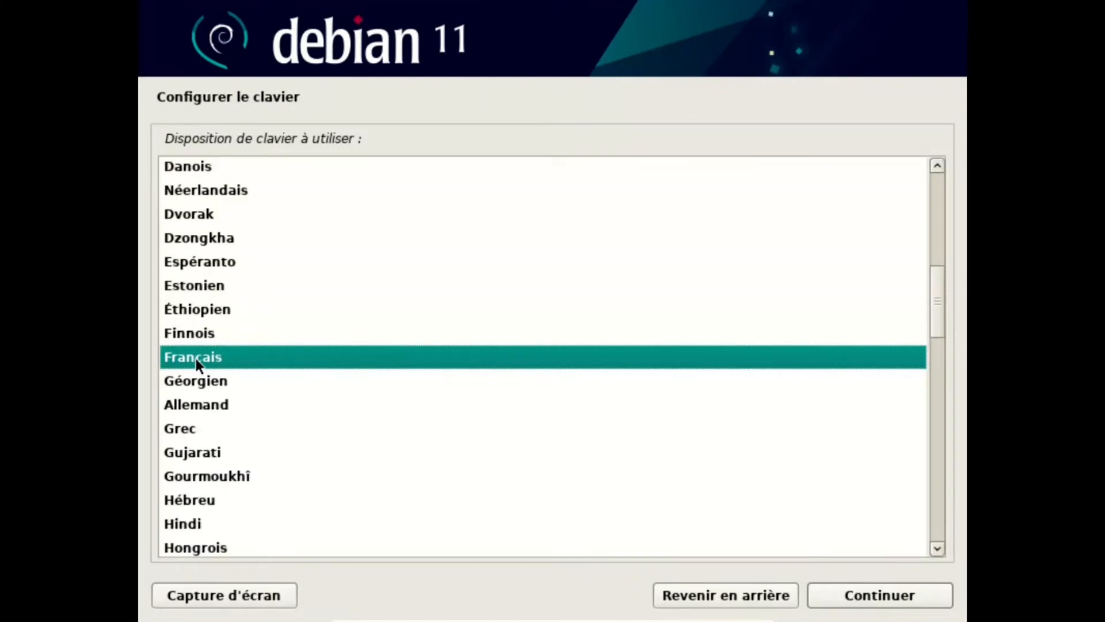
left_click(886, 598)
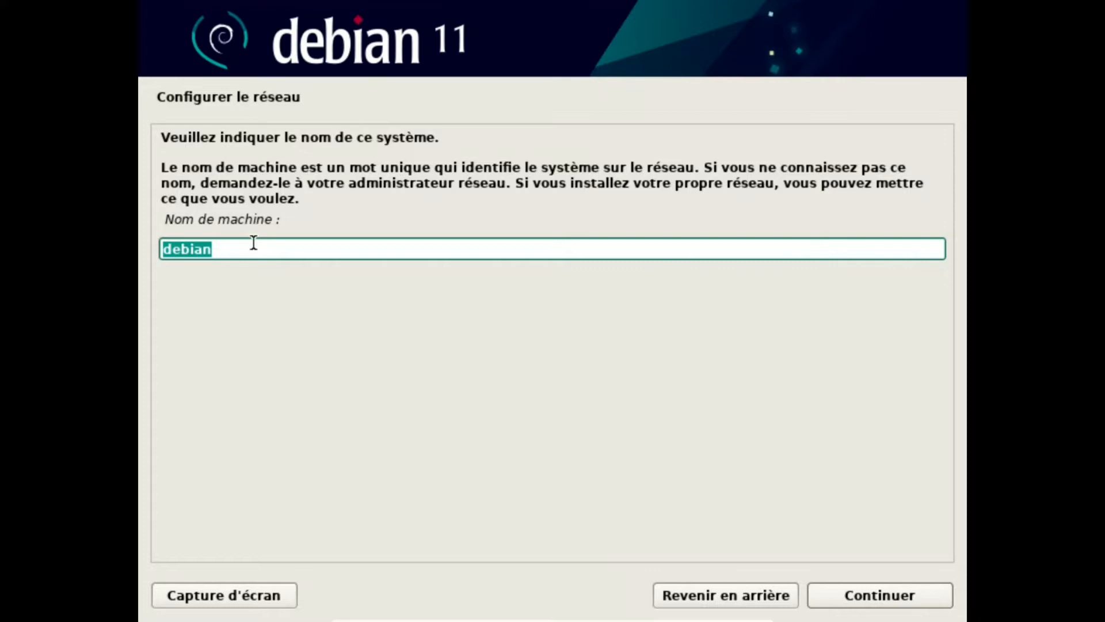
Step: Name the machine machine-de-test and leave the network domain empty
type("ma")
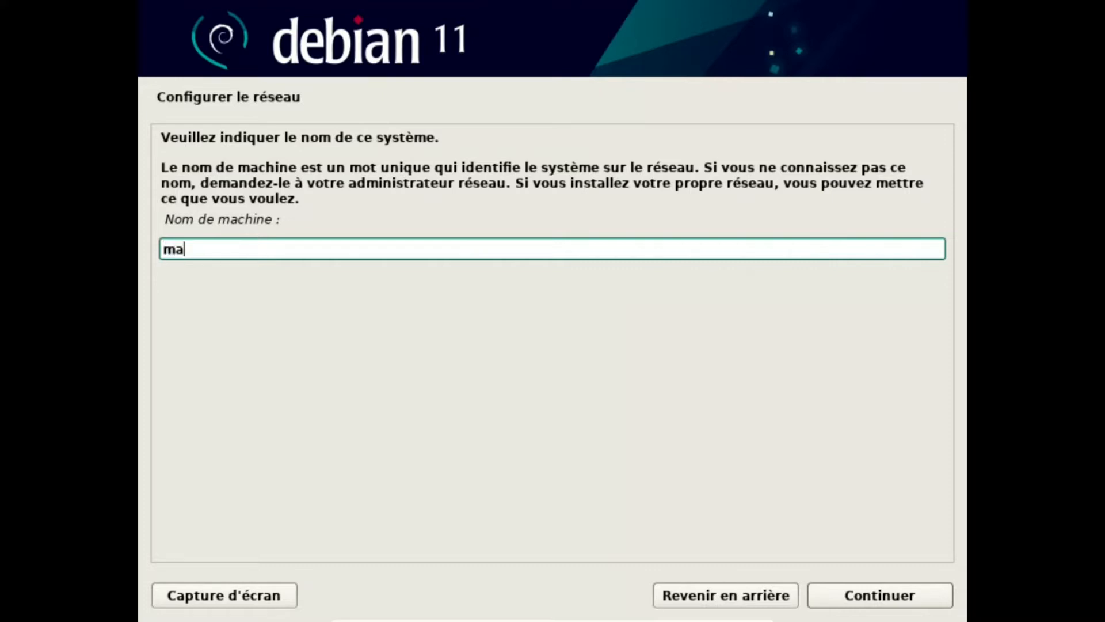
type("chine-de-test")
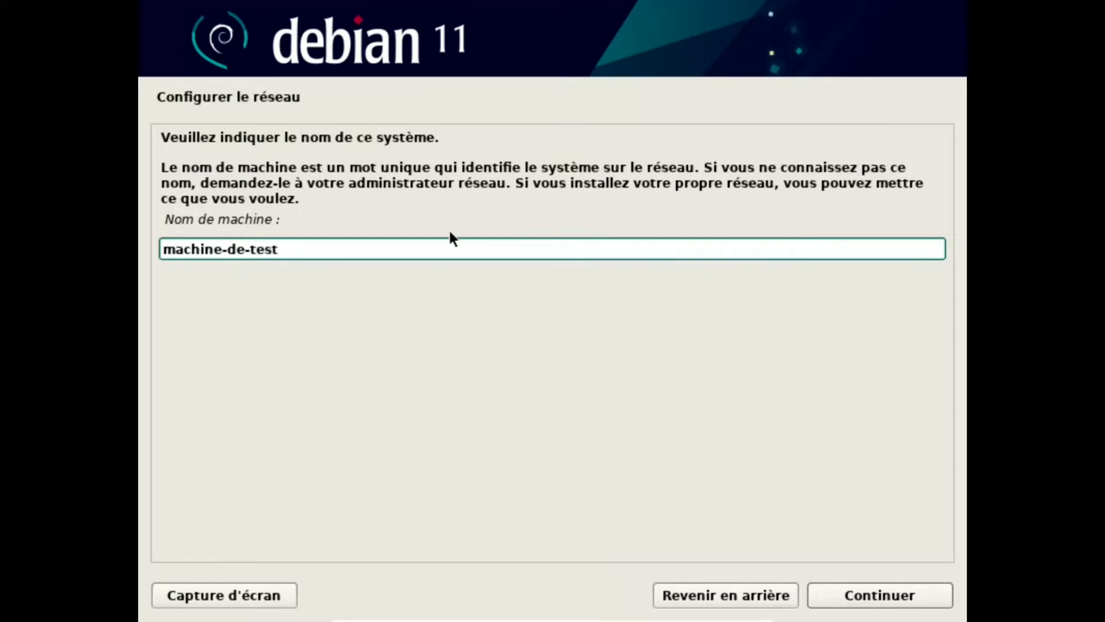
left_click(851, 596)
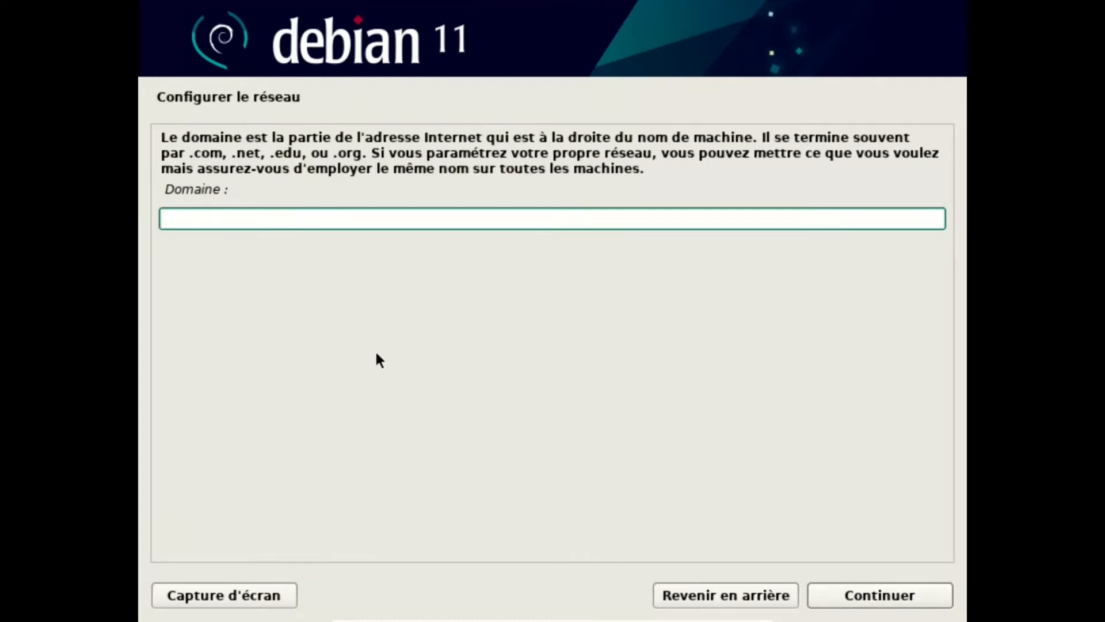
left_click(861, 600)
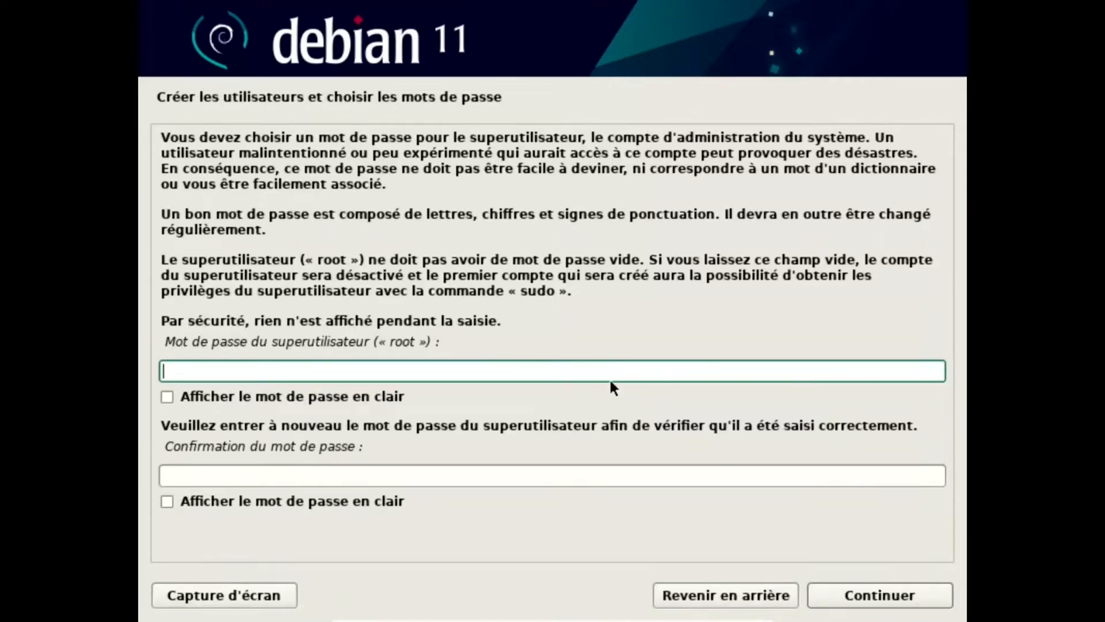
Step: Enter and confirm the superuser (root) password, and submit it
type("●●●●●●")
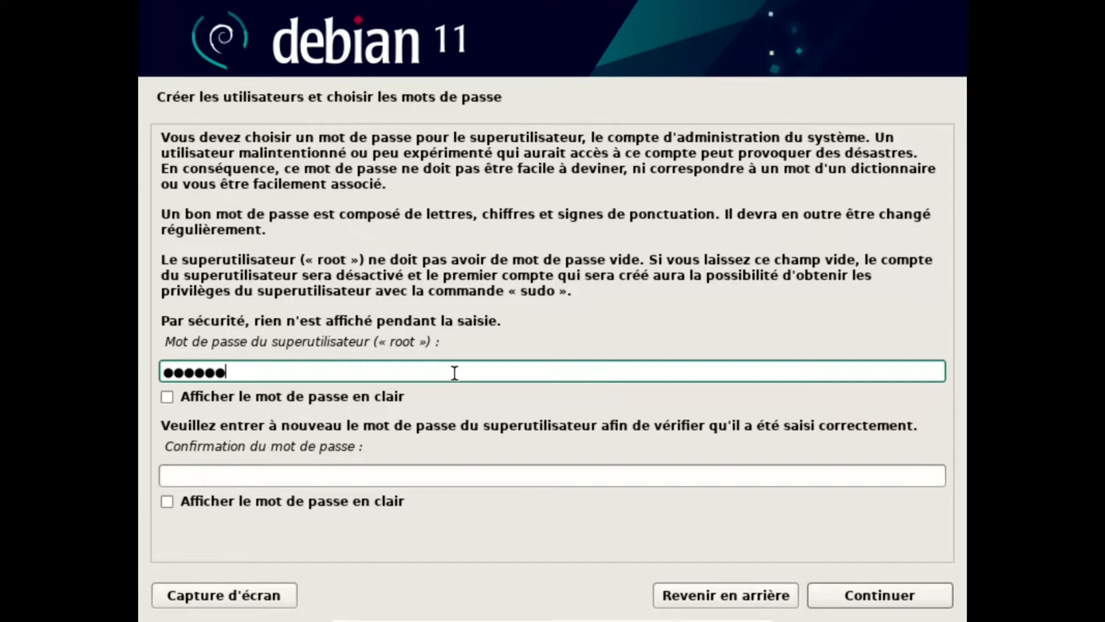
left_click(220, 475)
type("●●●●●●")
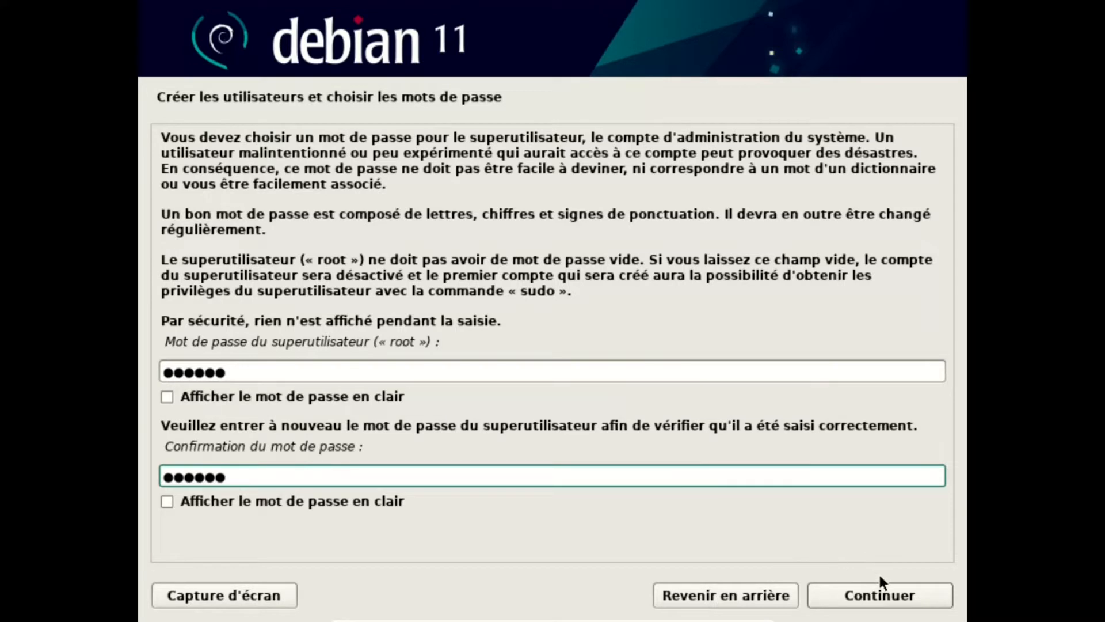
left_click(900, 598)
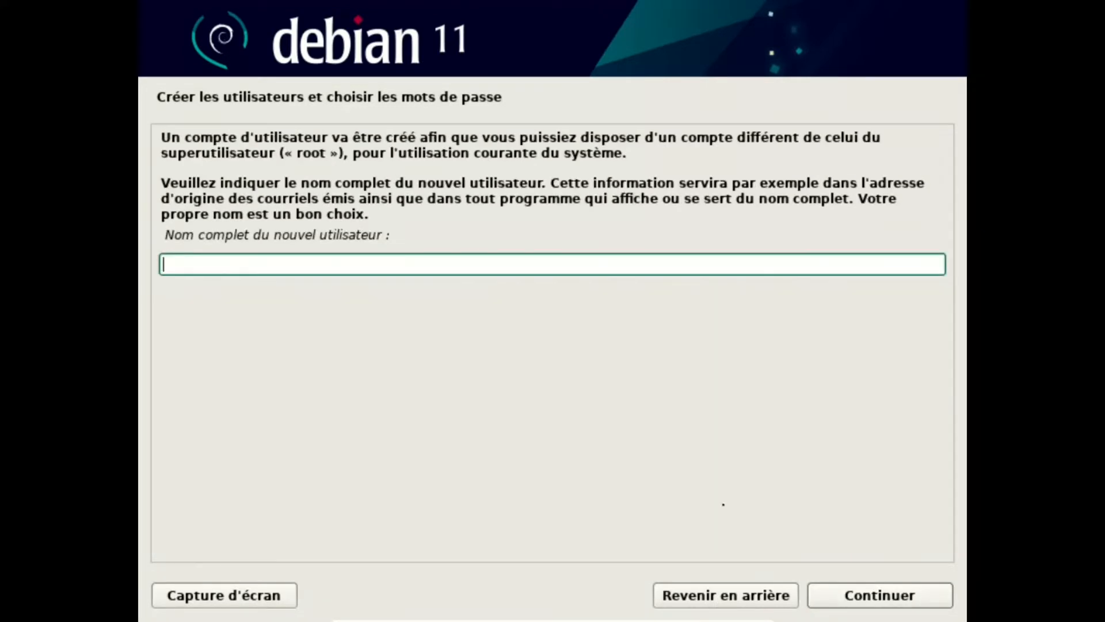
Step: Enter the new user's full name and accept the suggested login for the account
type("Laurent R.")
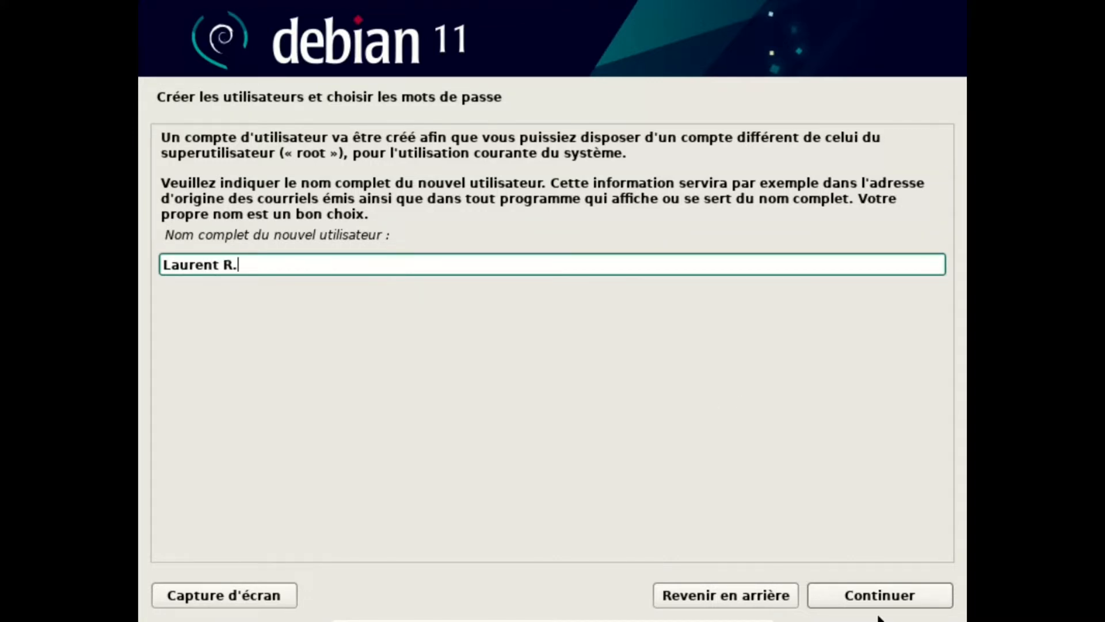
left_click(872, 595)
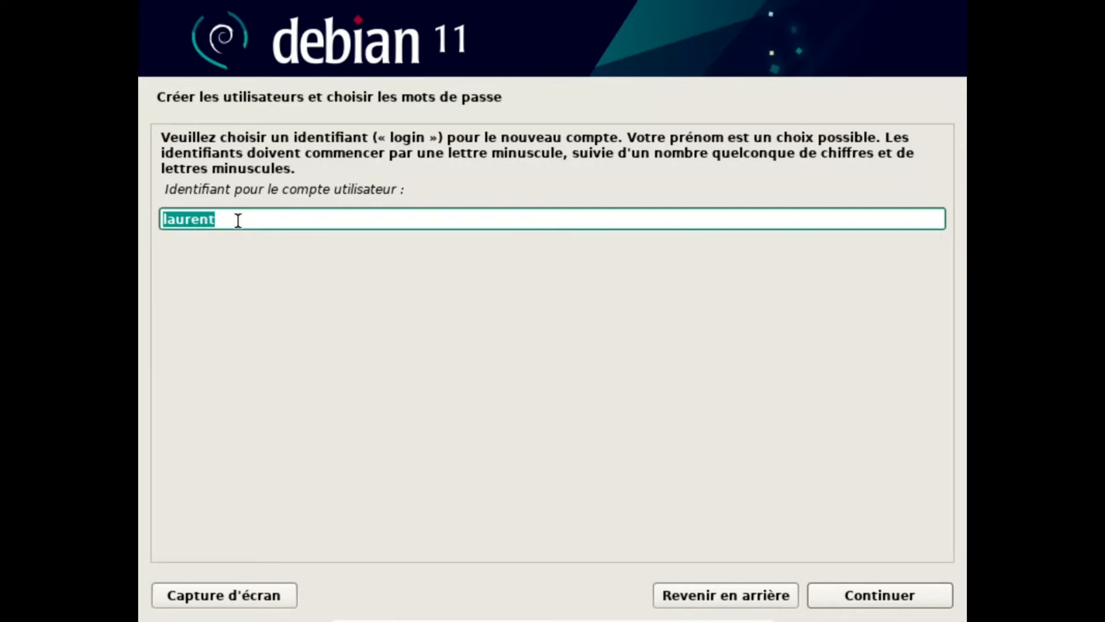
left_click(883, 595)
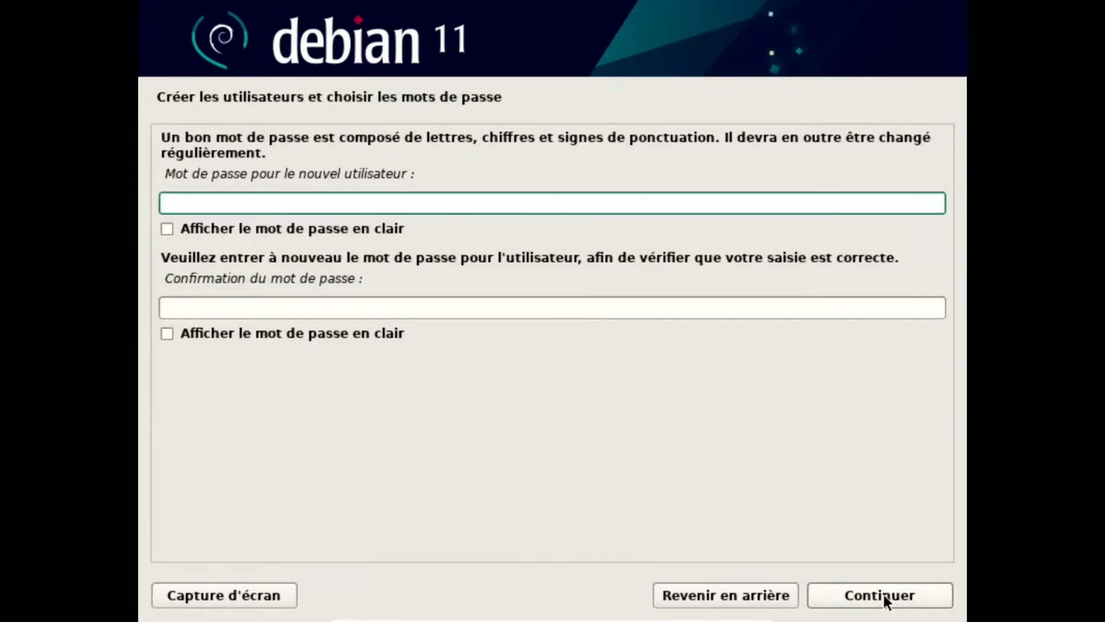
Step: Enter and confirm the new user's account password, and submit it
type("a")
key("Tab")
type("a")
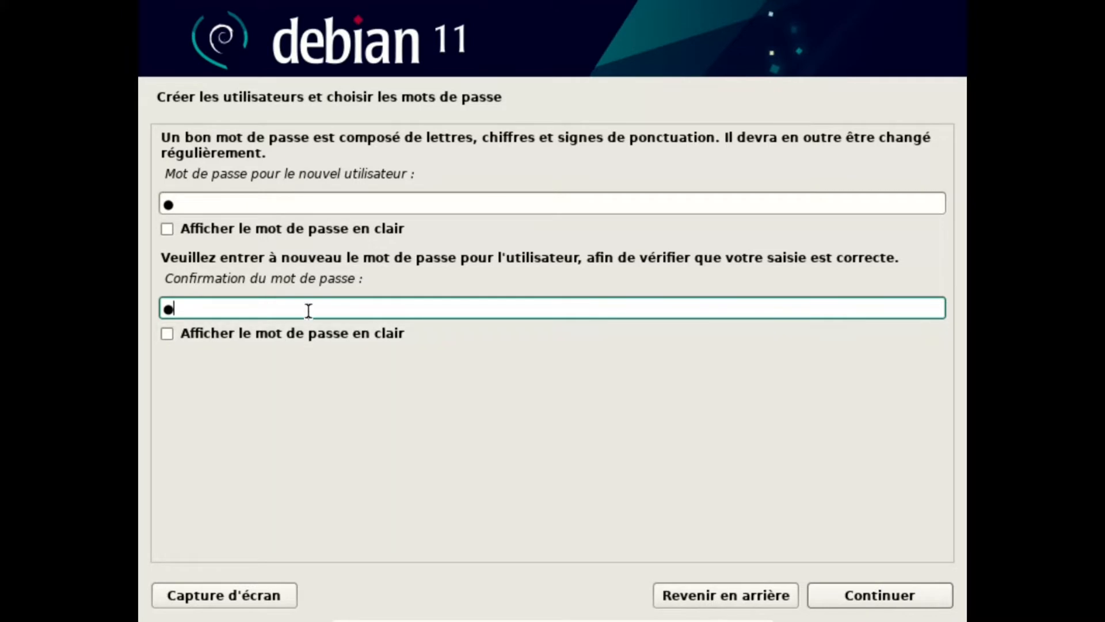
left_click(890, 595)
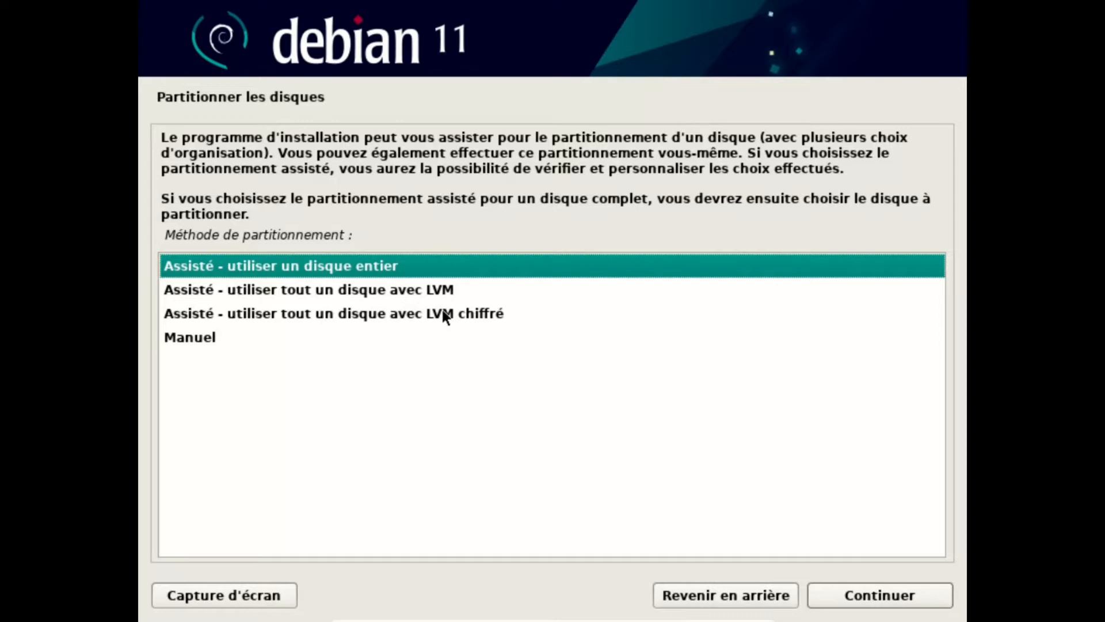
Step: Choose manual partitioning and create a new partition table on the 34.4 GB disk sda
left_click(195, 339)
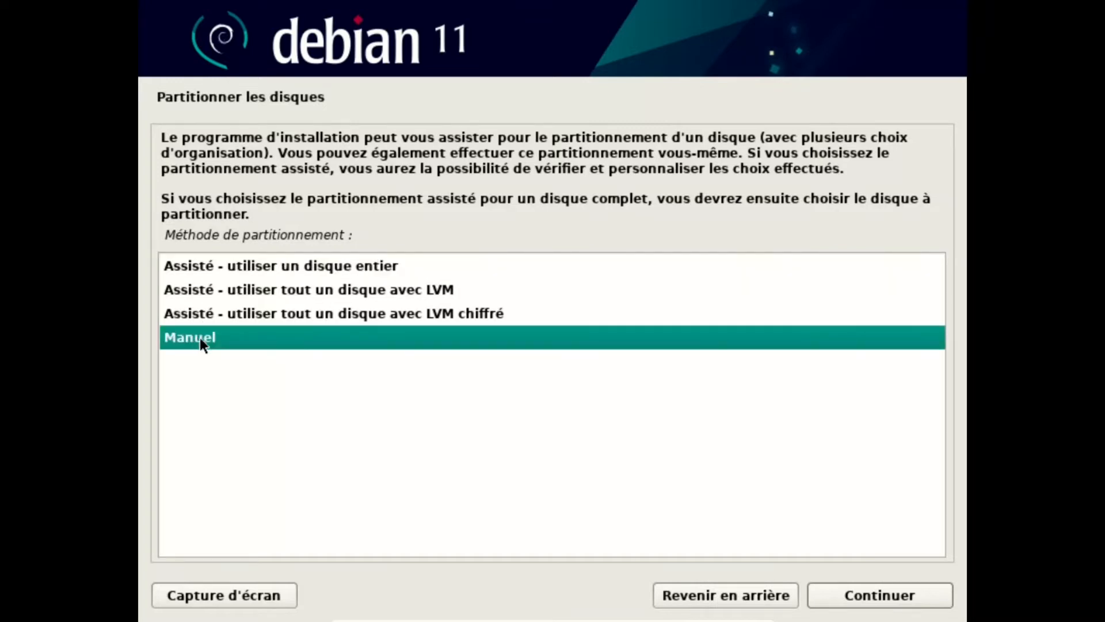
left_click(866, 596)
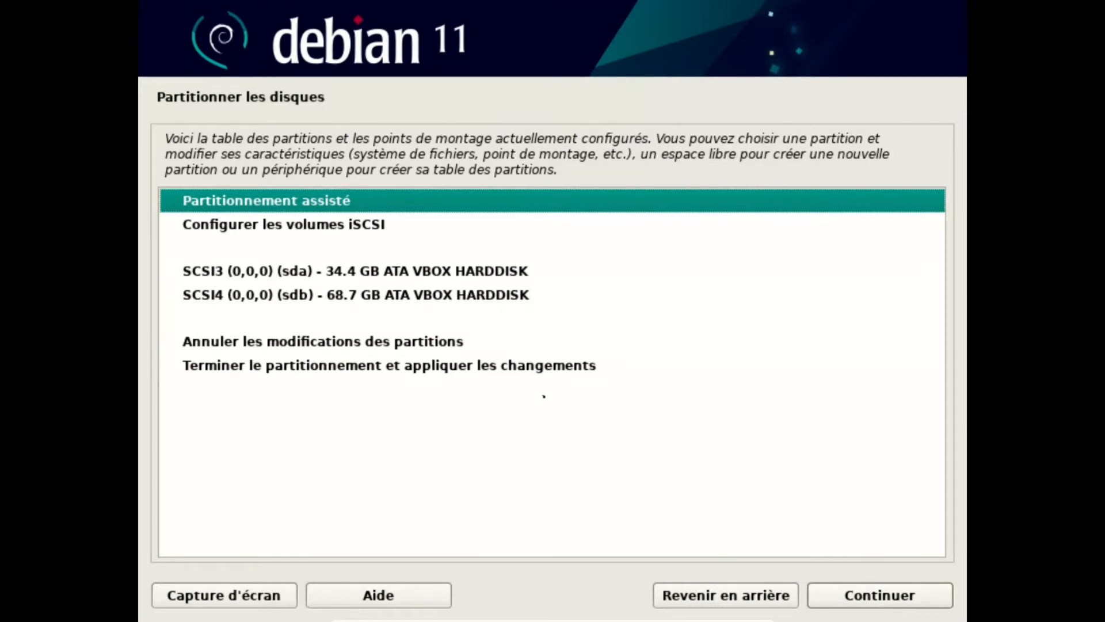
left_click(345, 274)
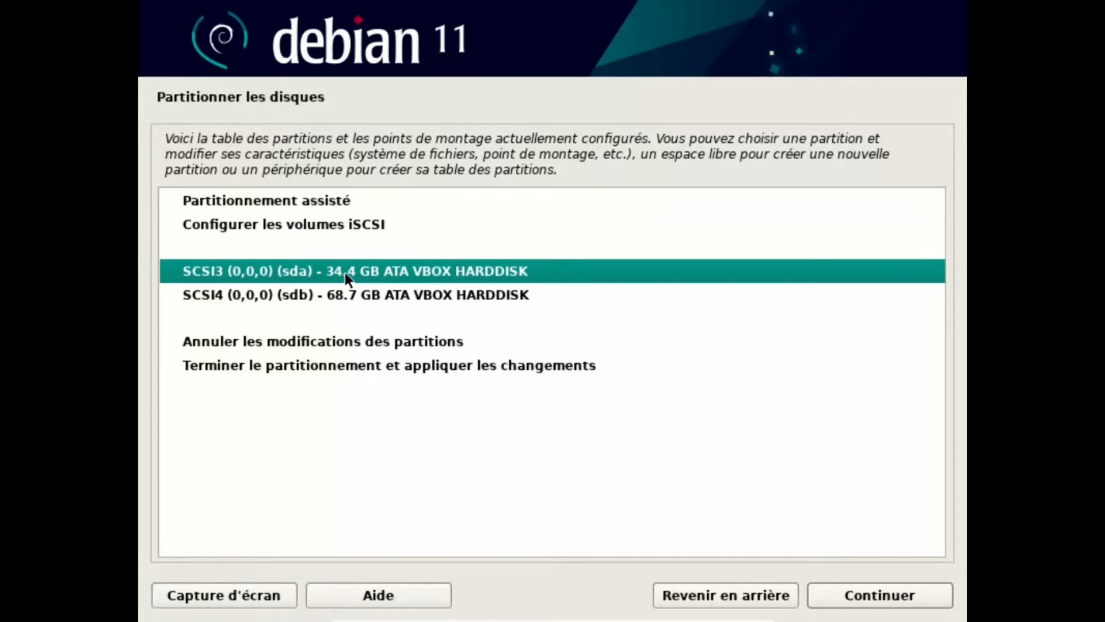
left_click(869, 584)
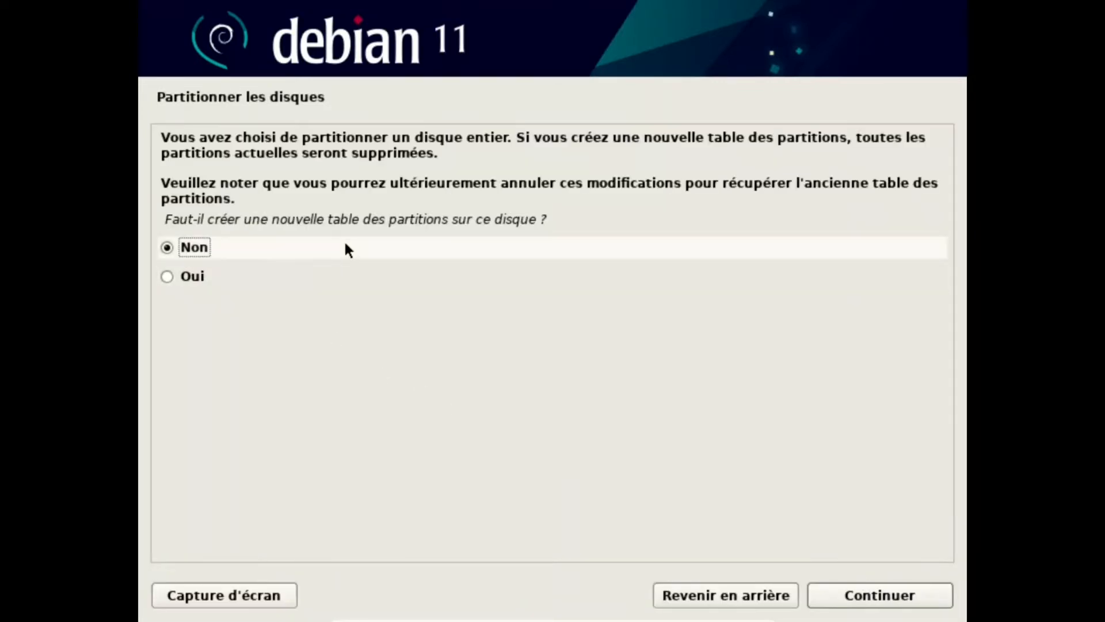
left_click(197, 275)
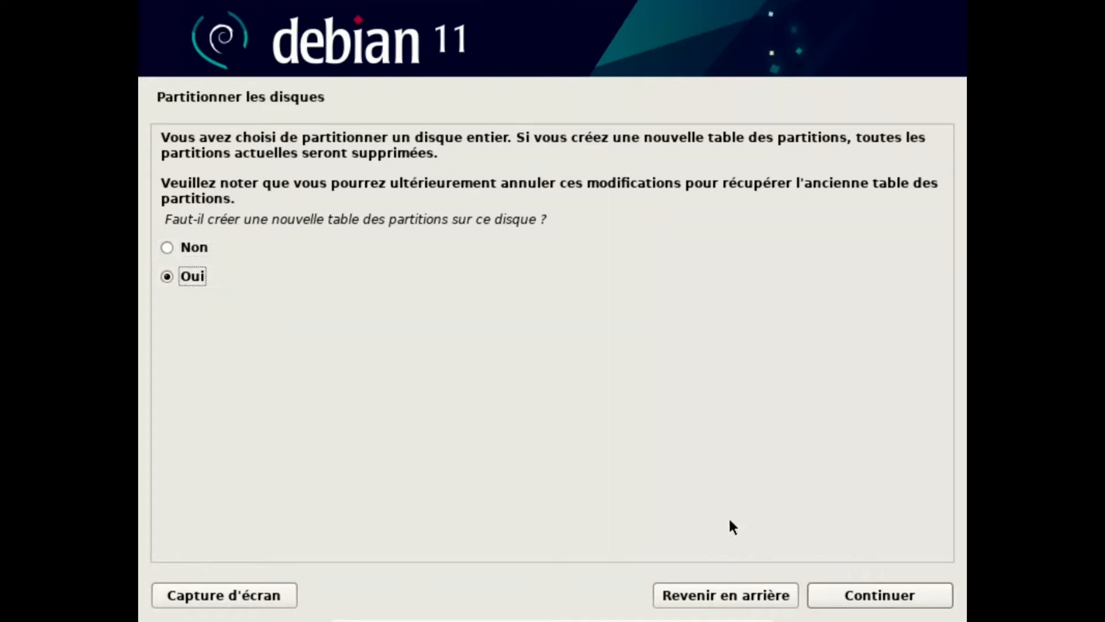
left_click(879, 593)
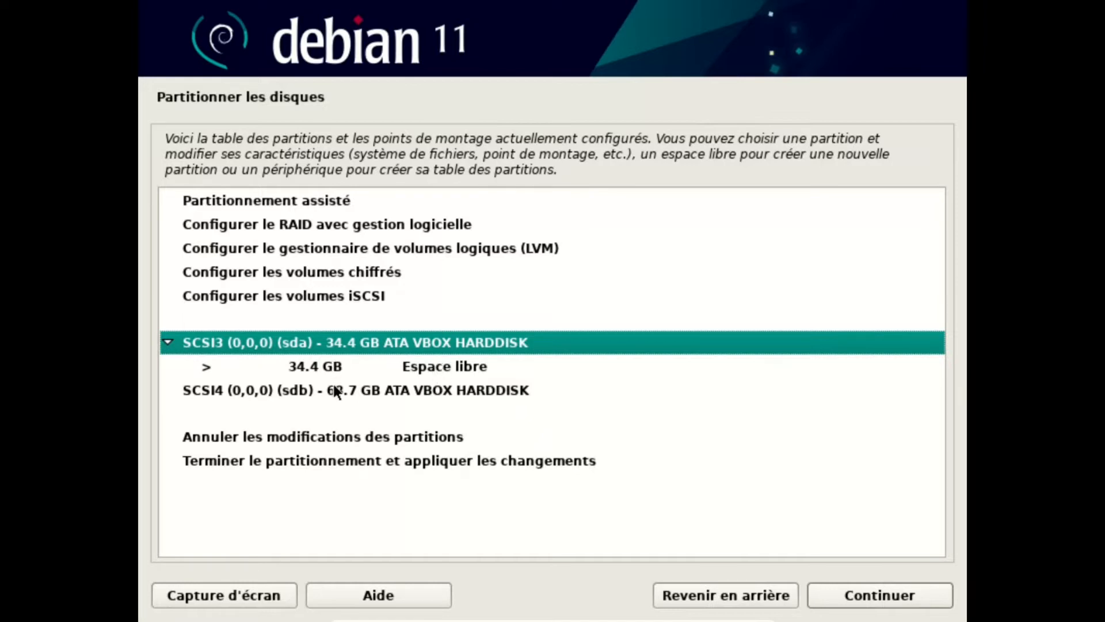
Step: Create a new partition table on the 68.7 GB disk sdb
left_click(439, 390)
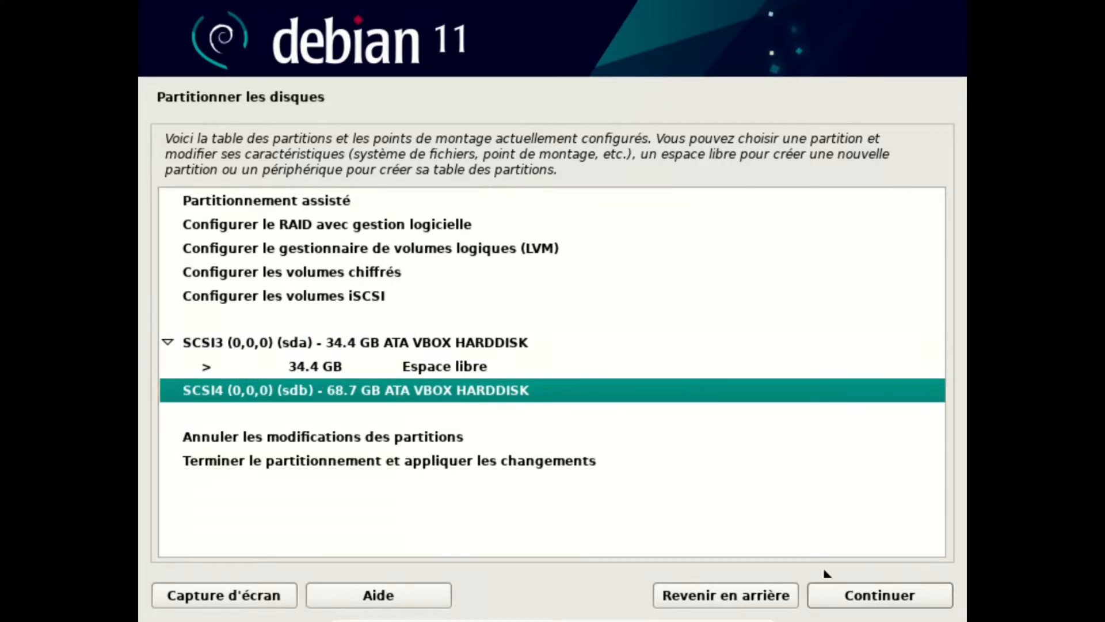
left_click(858, 599)
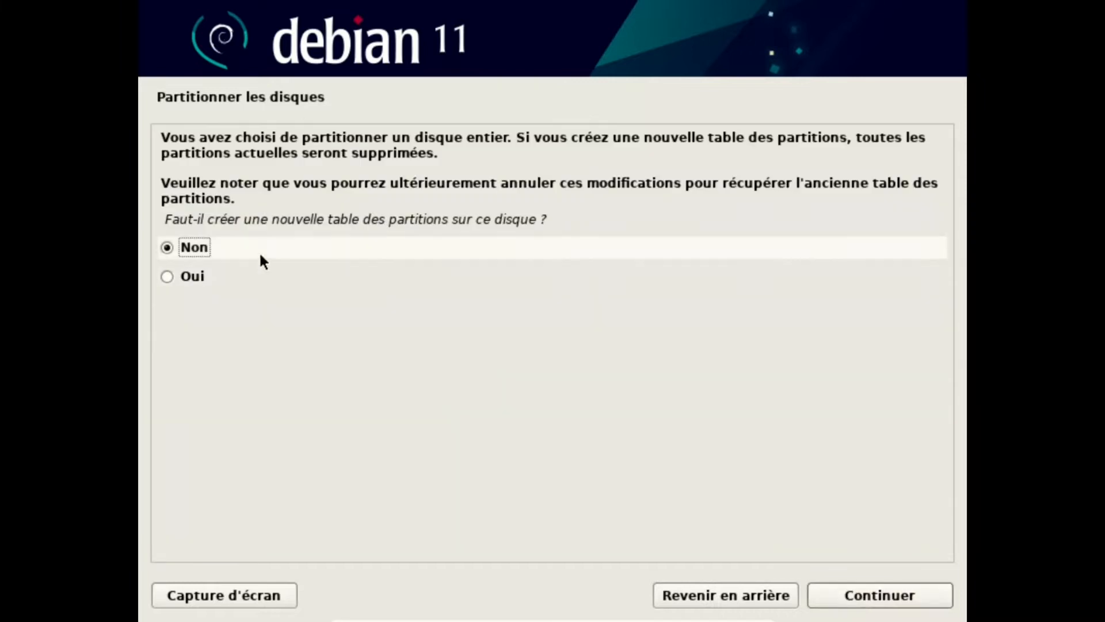
left_click(192, 275)
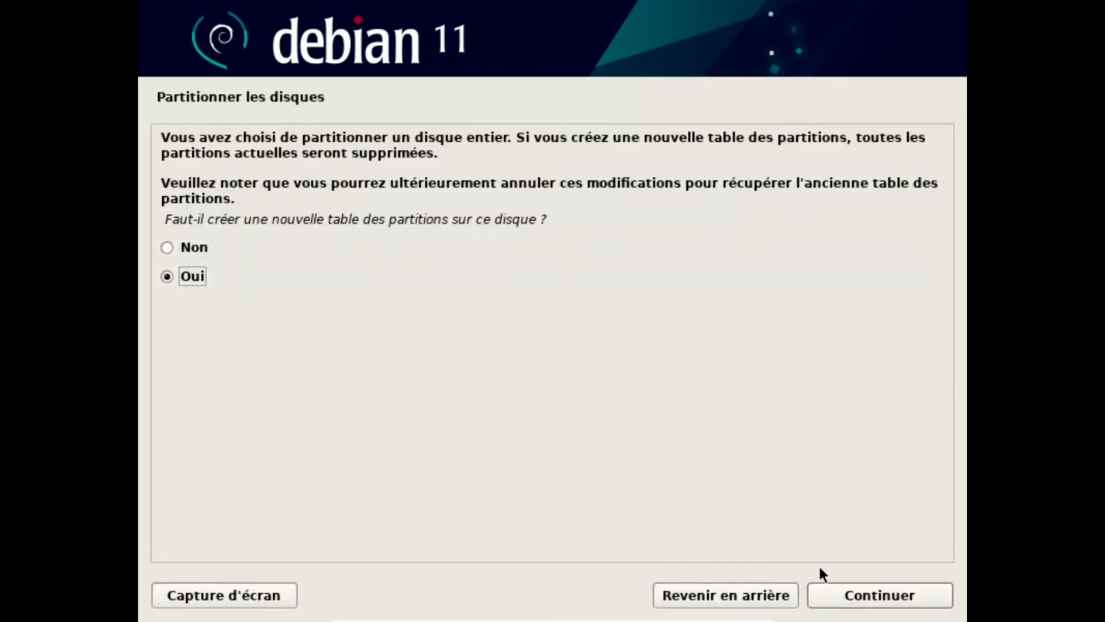
left_click(872, 594)
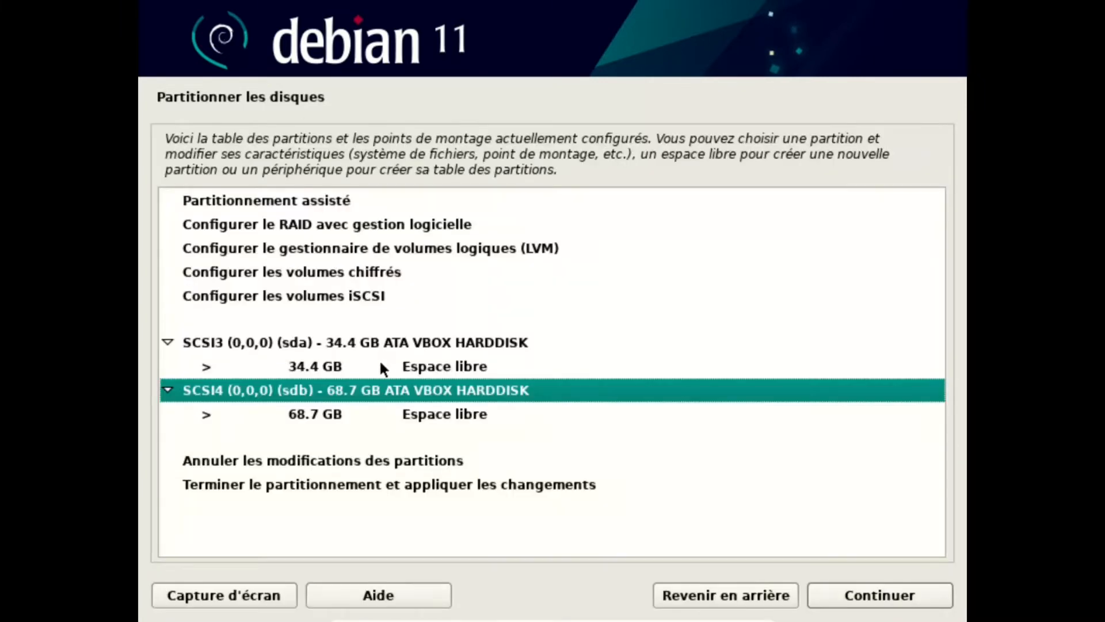
Step: Create a new 100 MB partition in the free space of disk sda
left_click(326, 368)
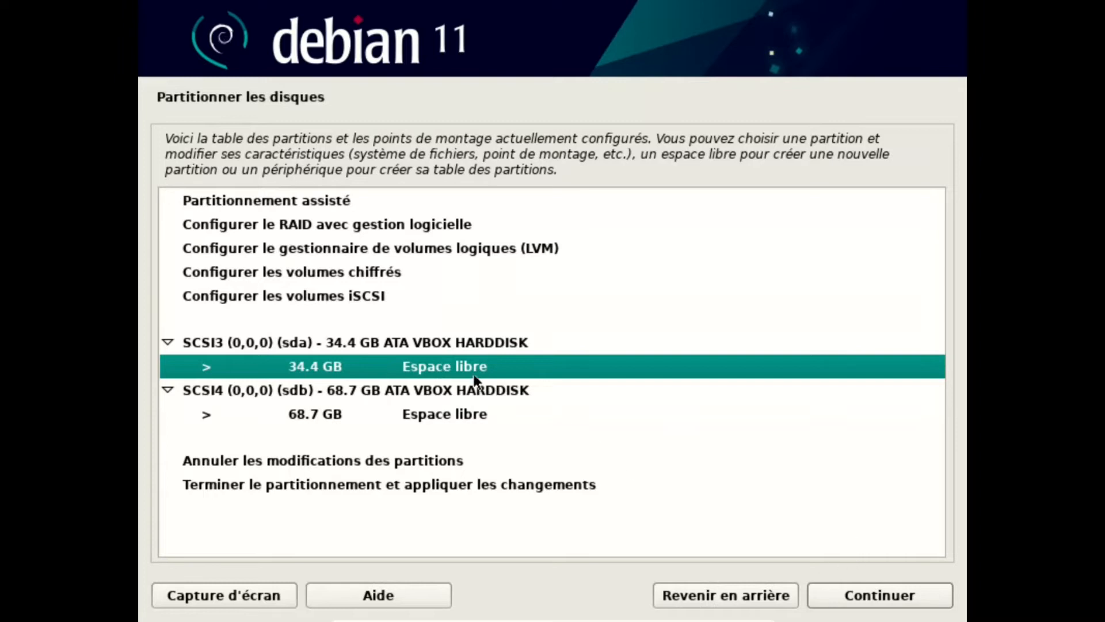
left_click(887, 596)
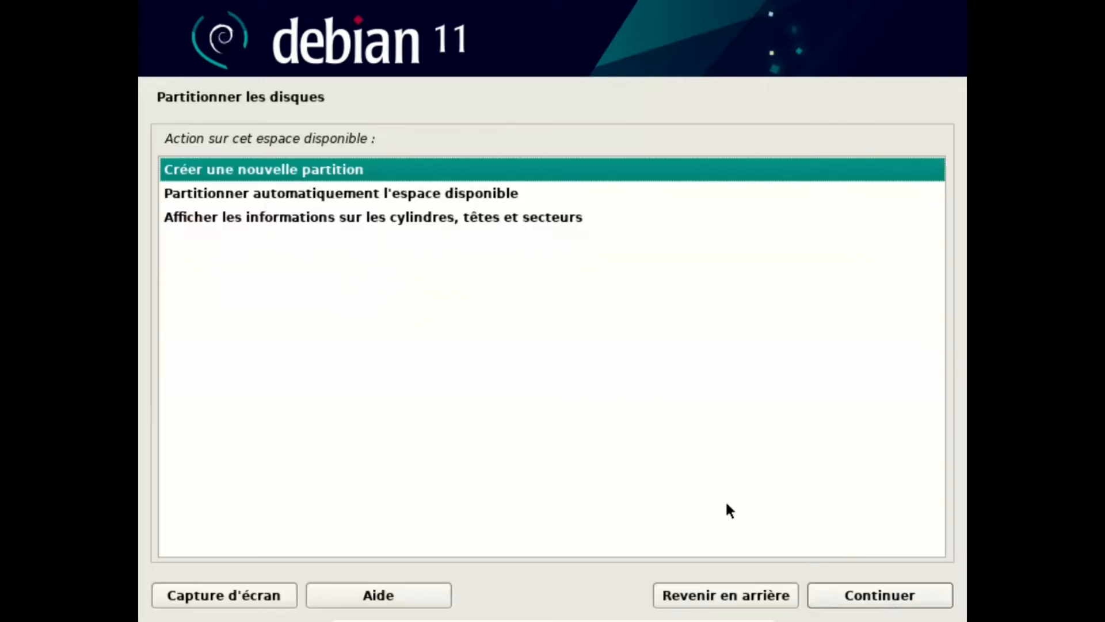
left_click(856, 596)
type("100 MB")
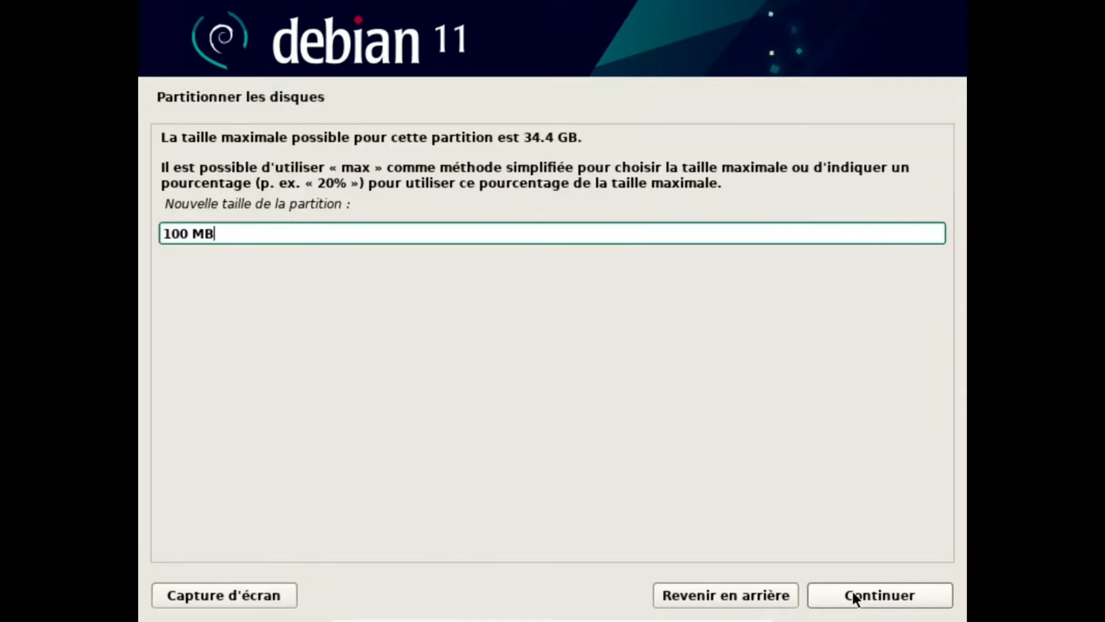
left_click(856, 596)
left_click(855, 596)
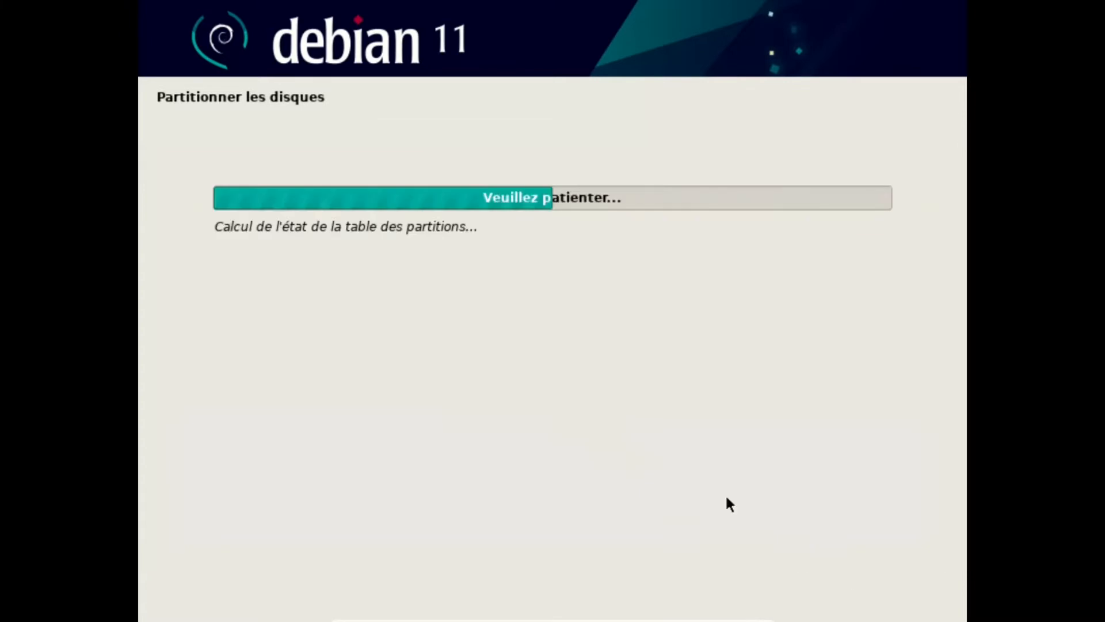
Step: Set the new sda partition's use to EFI system partition and finish its configuration
double_click(388, 227)
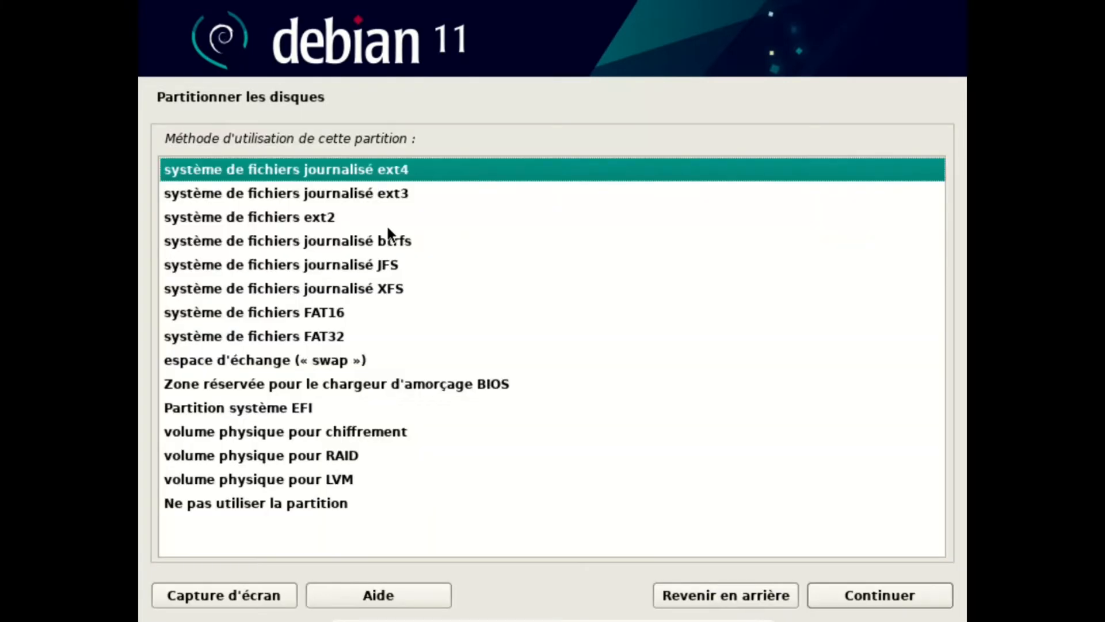
left_click(303, 410)
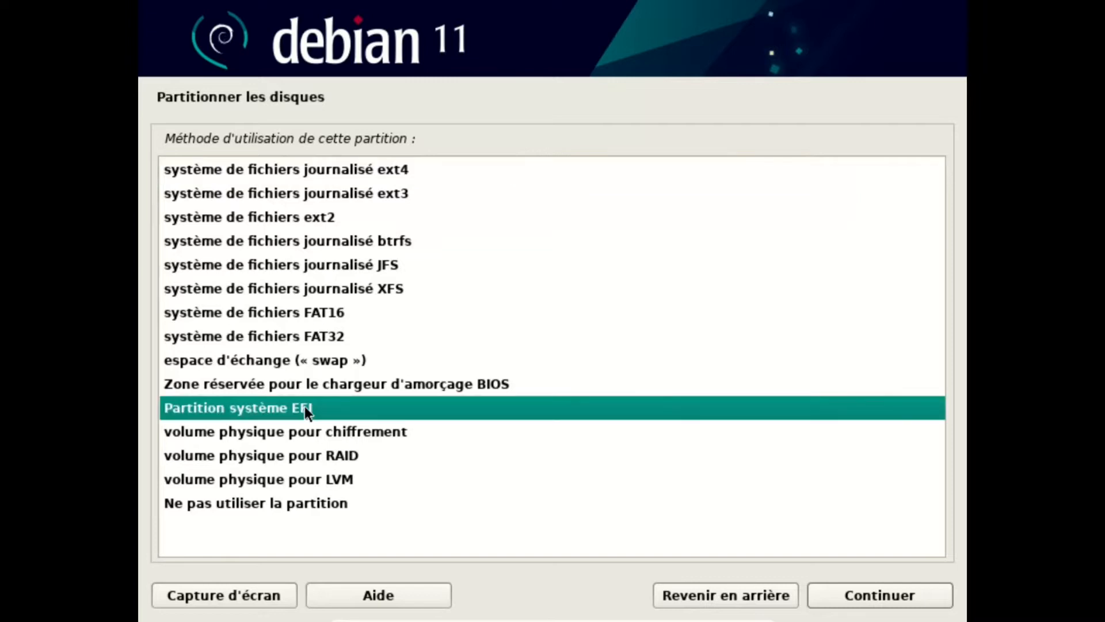
left_click(876, 596)
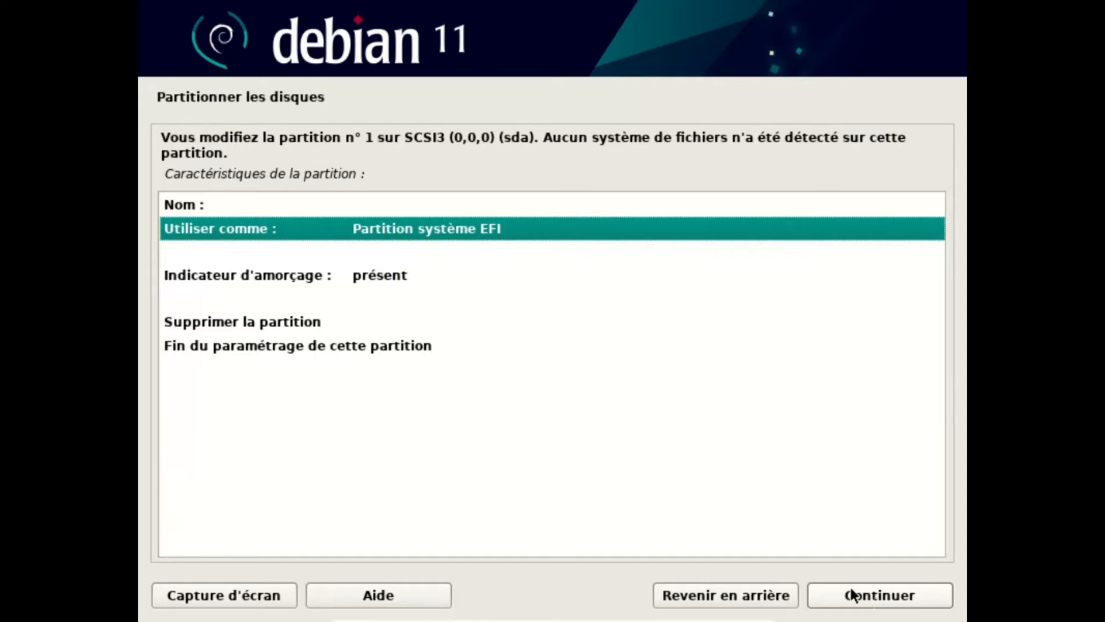
left_click(240, 346)
left_click(856, 594)
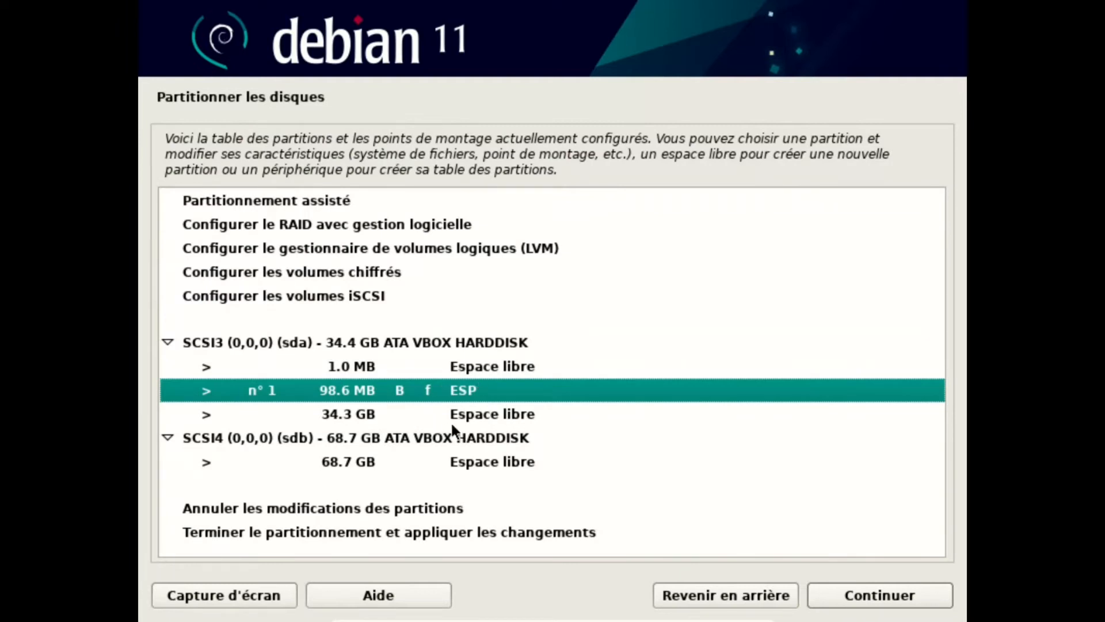
Step: Create a new 1024 MB partition in the 34.3 GB free space of disk sda
left_click(469, 413)
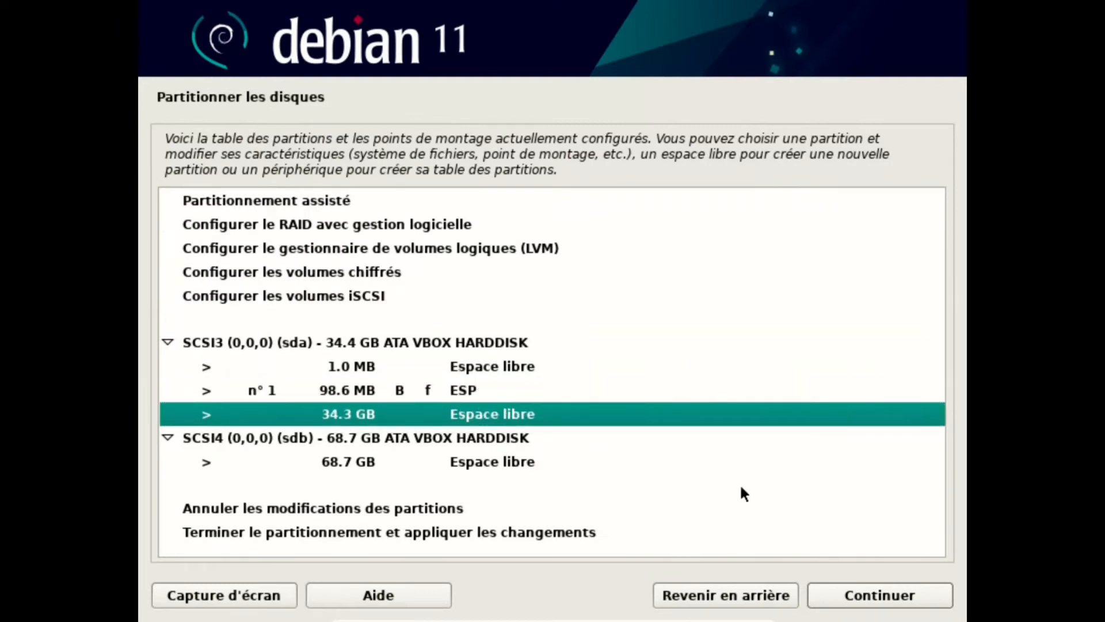
left_click(879, 589)
left_click(871, 592)
type("1024 MB")
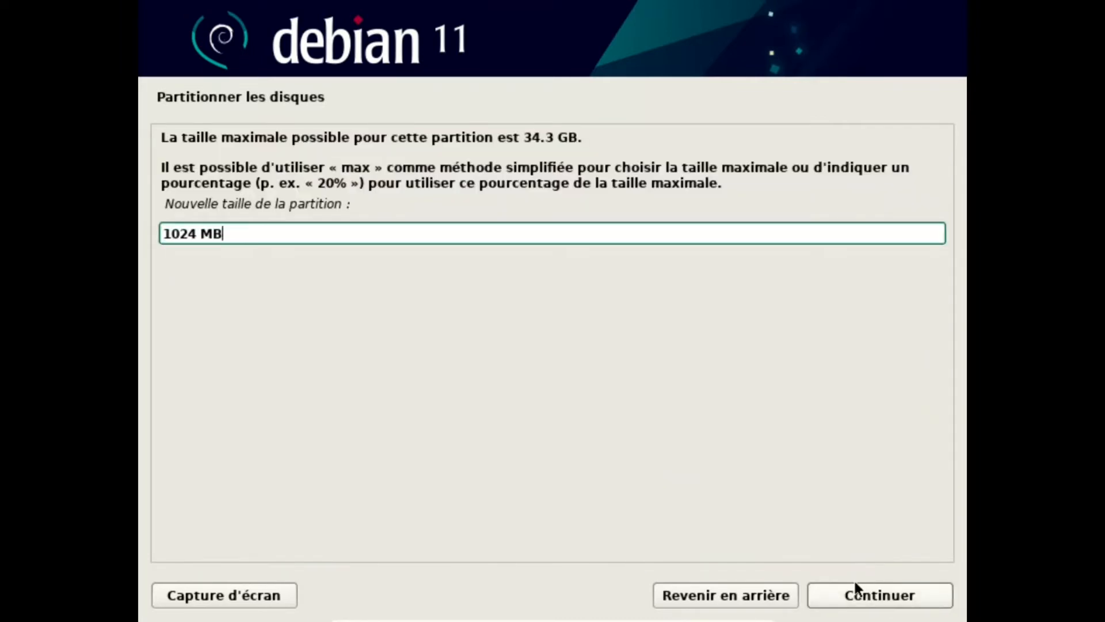
left_click(855, 582)
left_click(888, 598)
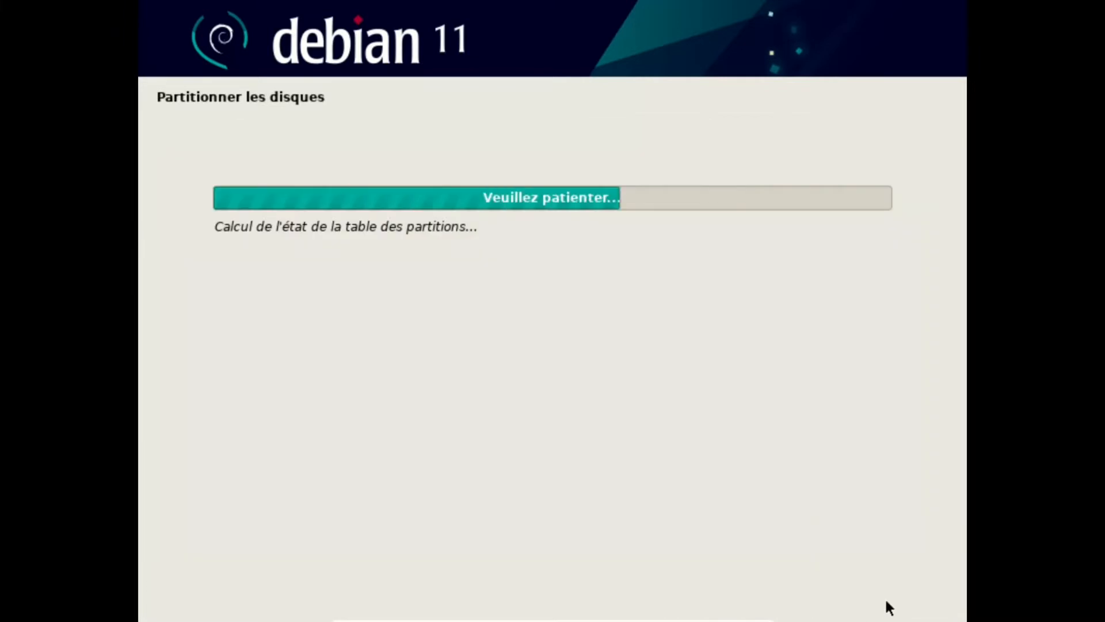
Step: Set the use of sda partition 2 to swap space (espace d'échange) and finish its configuration
left_click(367, 276)
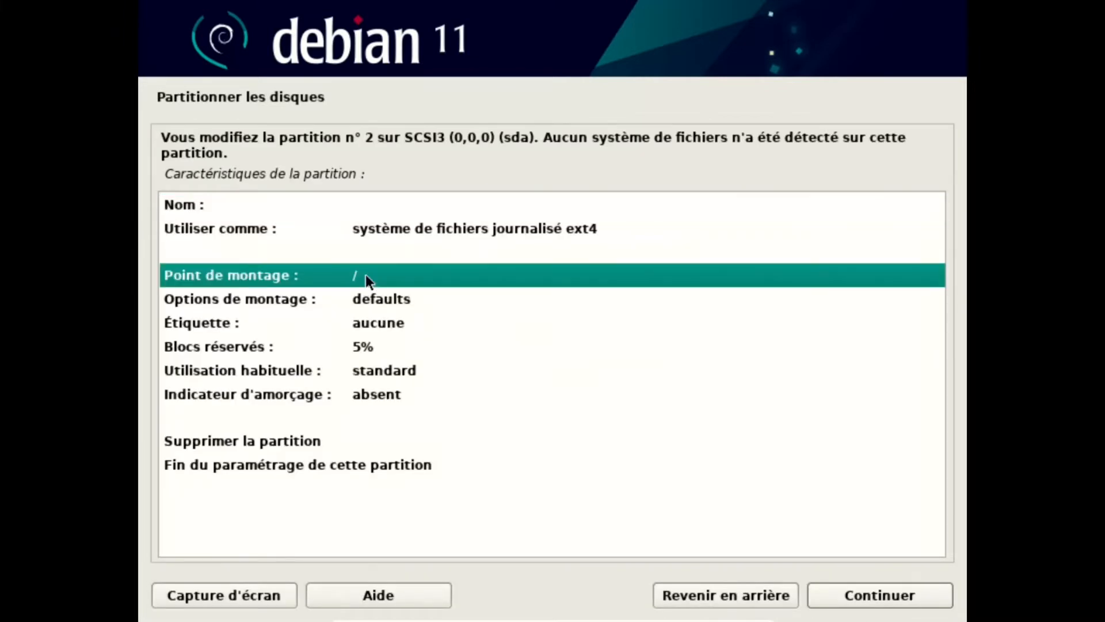
left_click(409, 230)
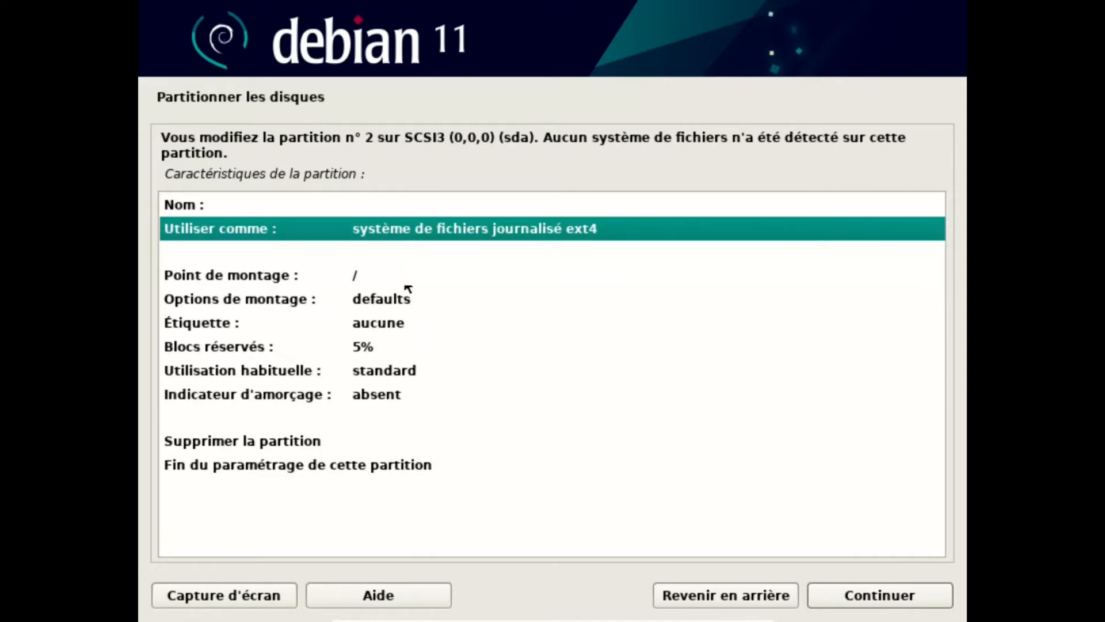
double_click(429, 229)
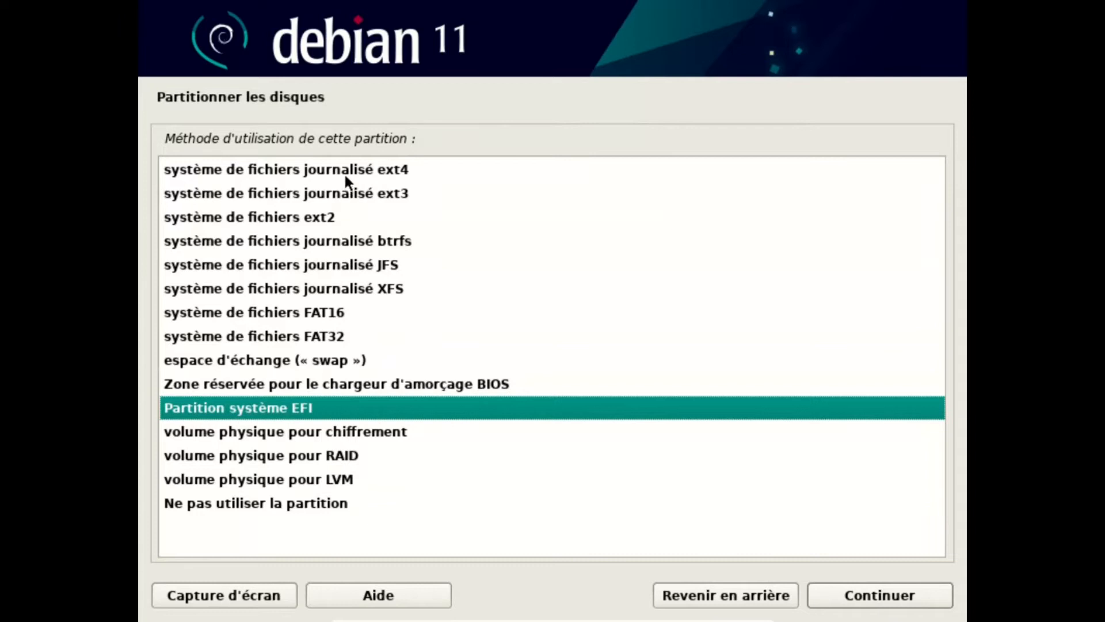
left_click(331, 359)
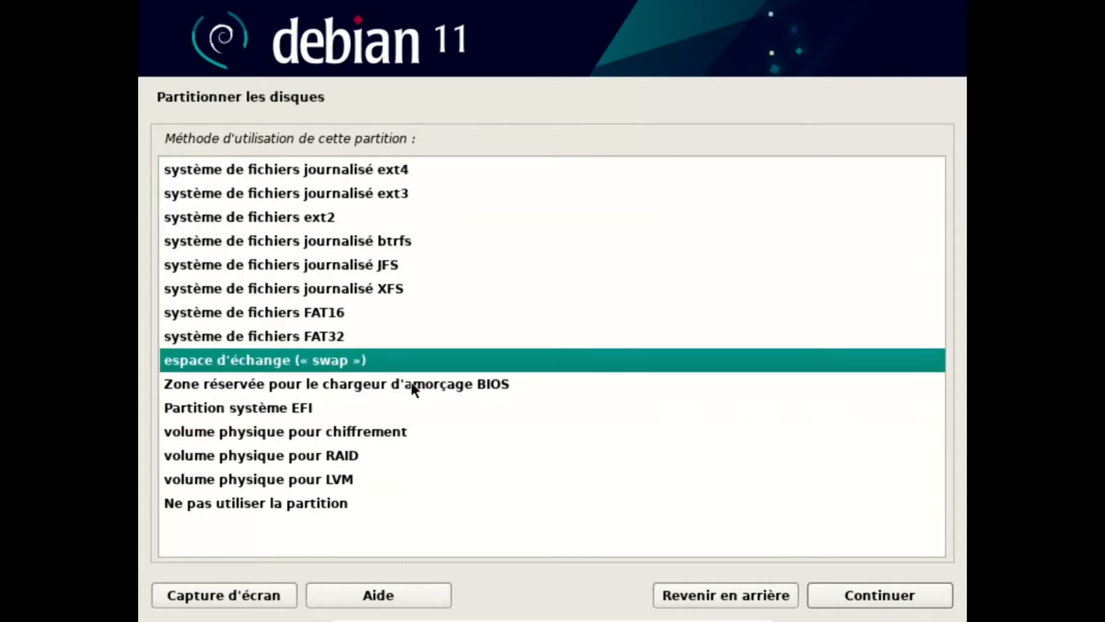
left_click(861, 598)
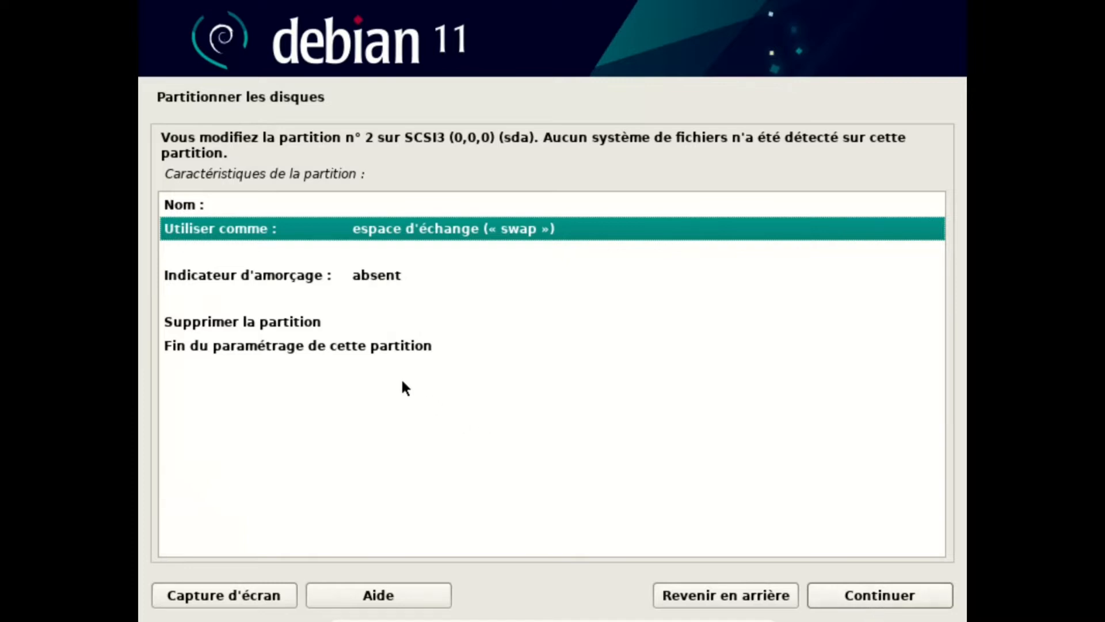
left_click(321, 345)
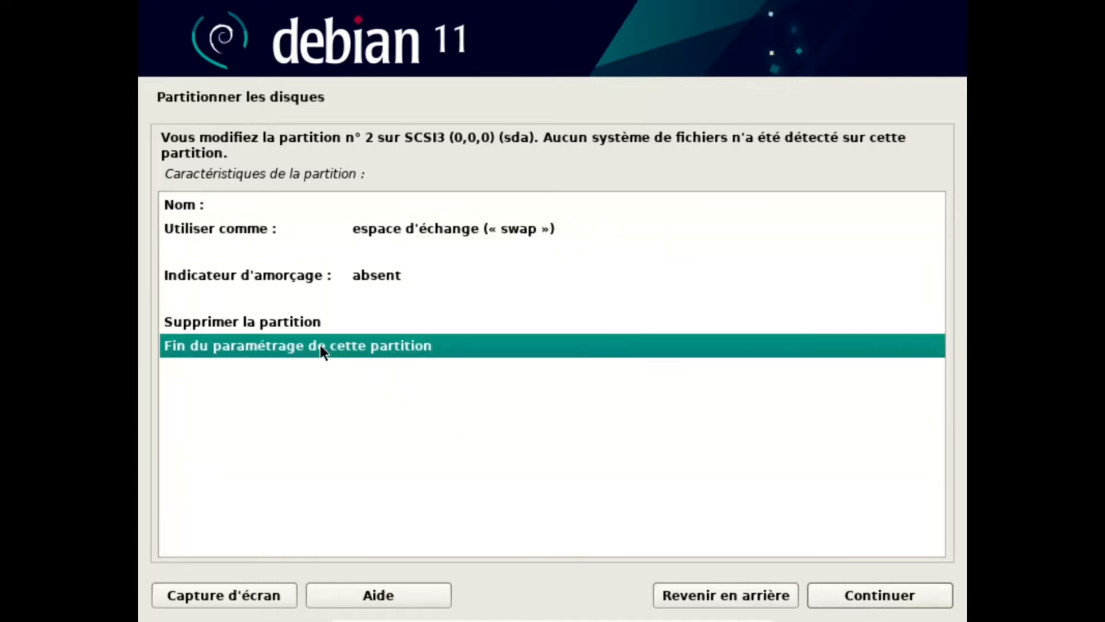
double_click(253, 348)
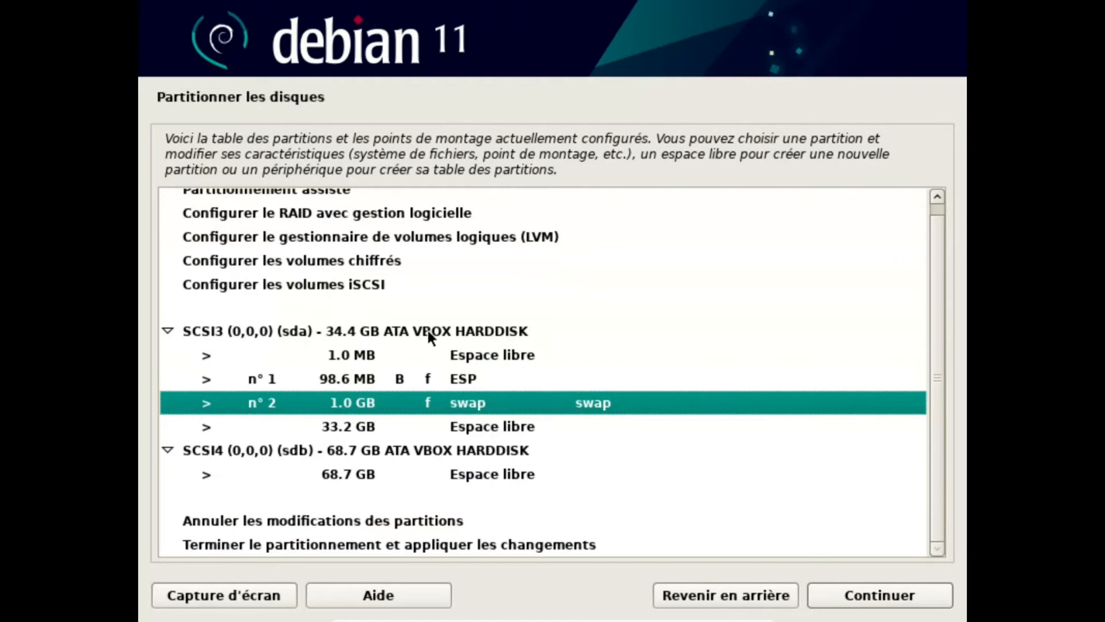
Step: Create a 33.2 GB partition in the remaining free space of sda, keeping ext4 and mount point /, and finish its configuration
left_click(465, 424)
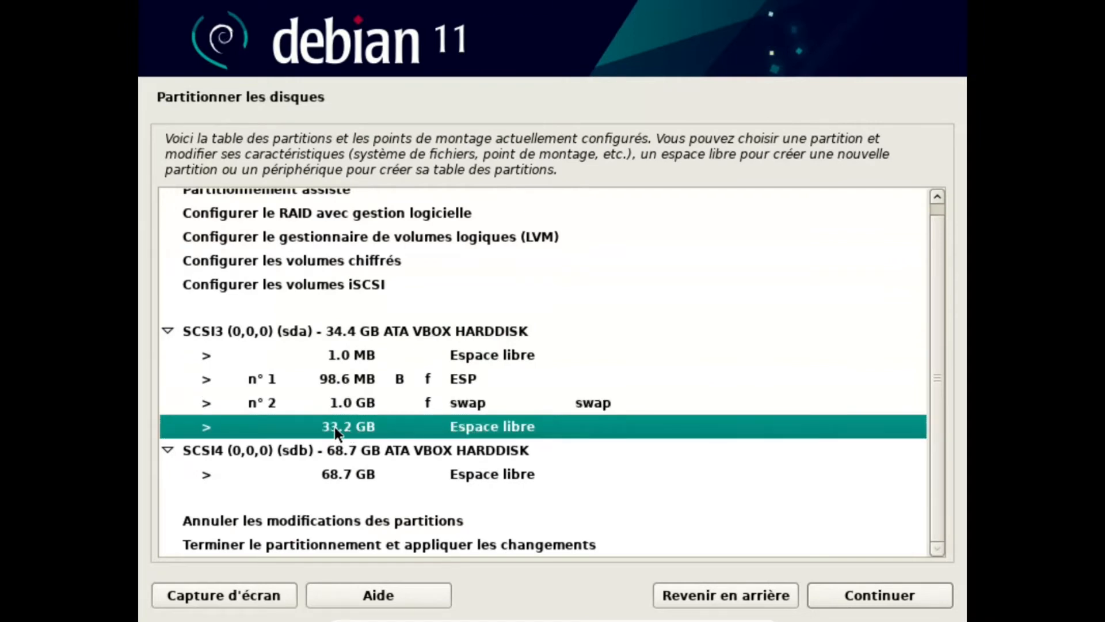
double_click(471, 425)
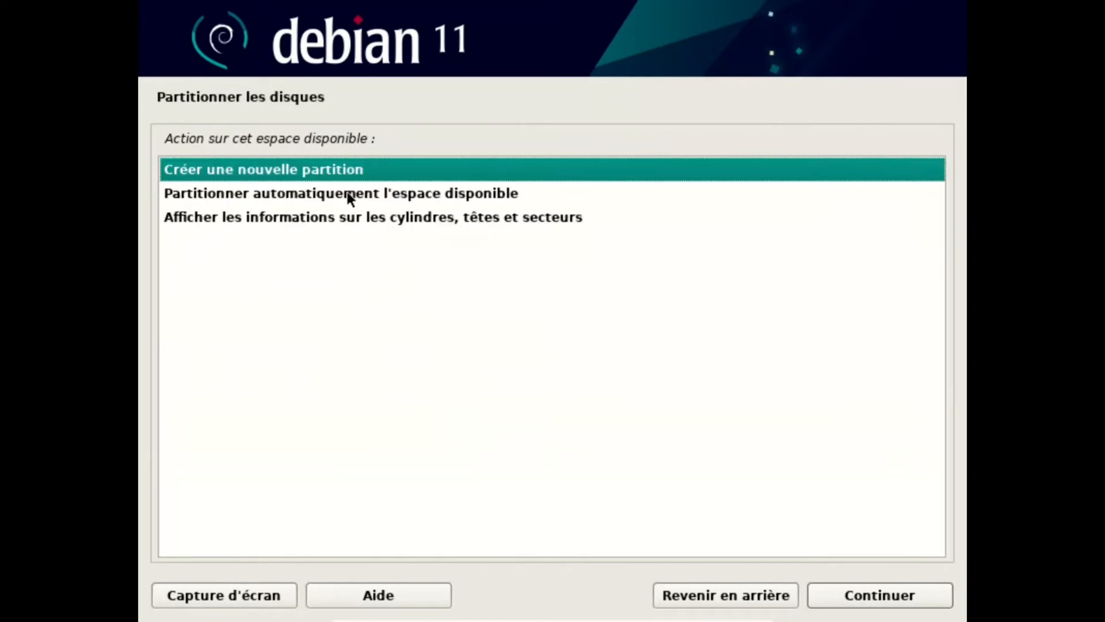
double_click(344, 175)
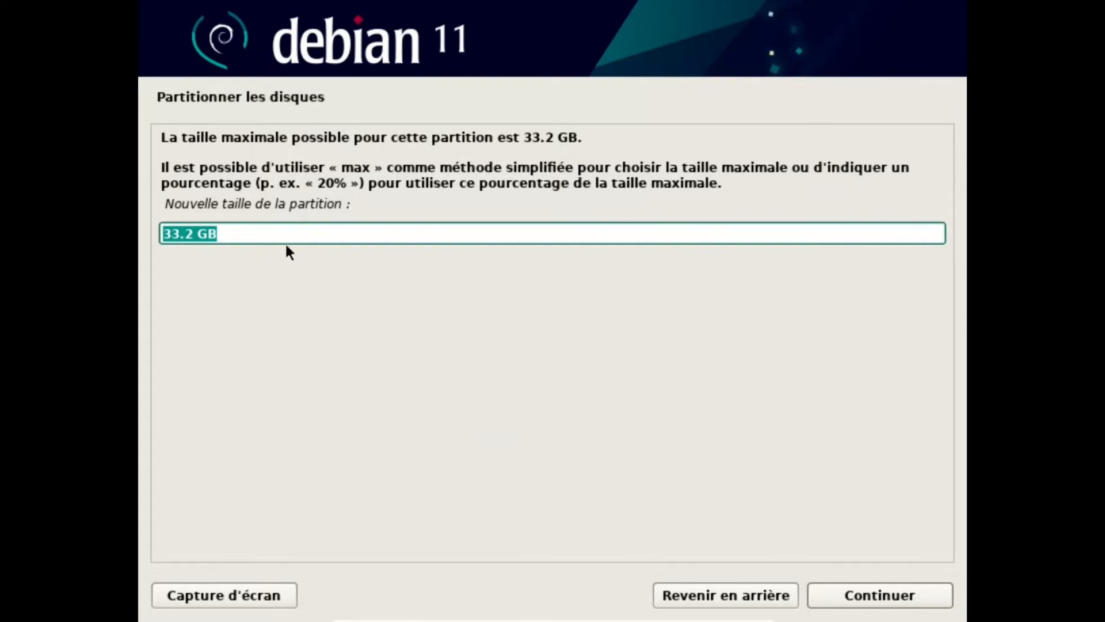
left_click(869, 600)
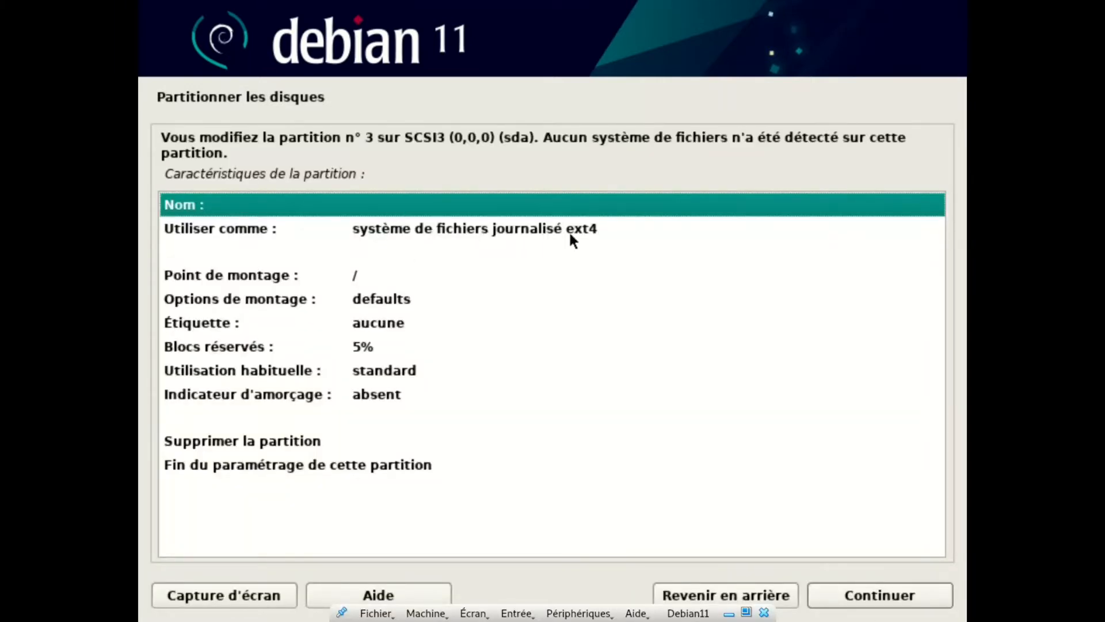
left_click(593, 229)
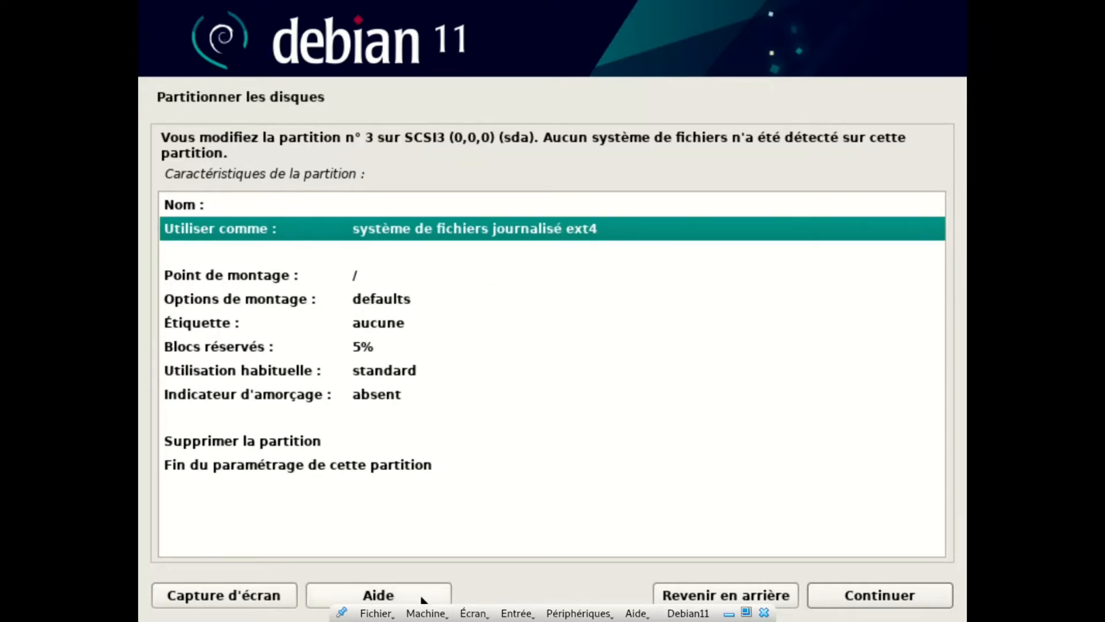
left_click(236, 468)
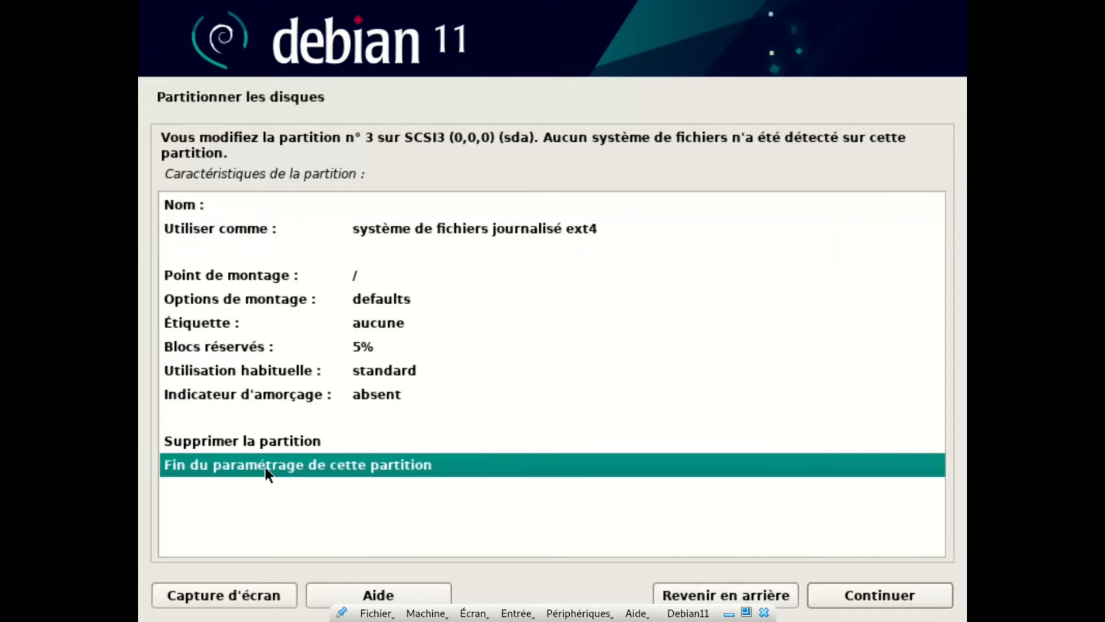
double_click(339, 463)
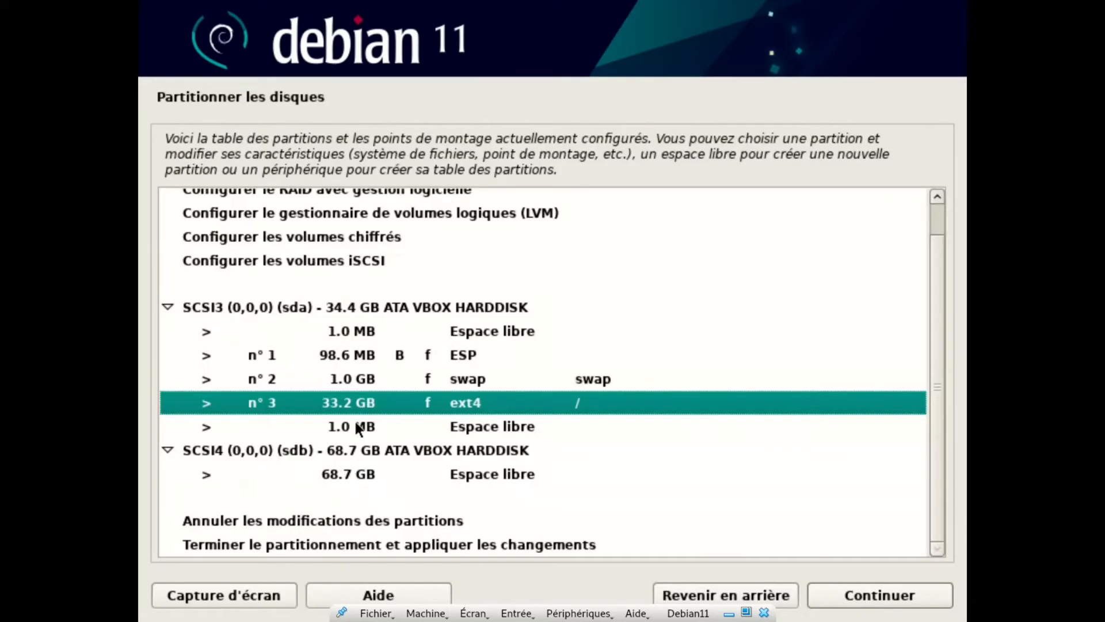
Step: Create a 68.7 GB partition on disk sdb, keeping ext4 and mount point /home, and finish its configuration
left_click(482, 475)
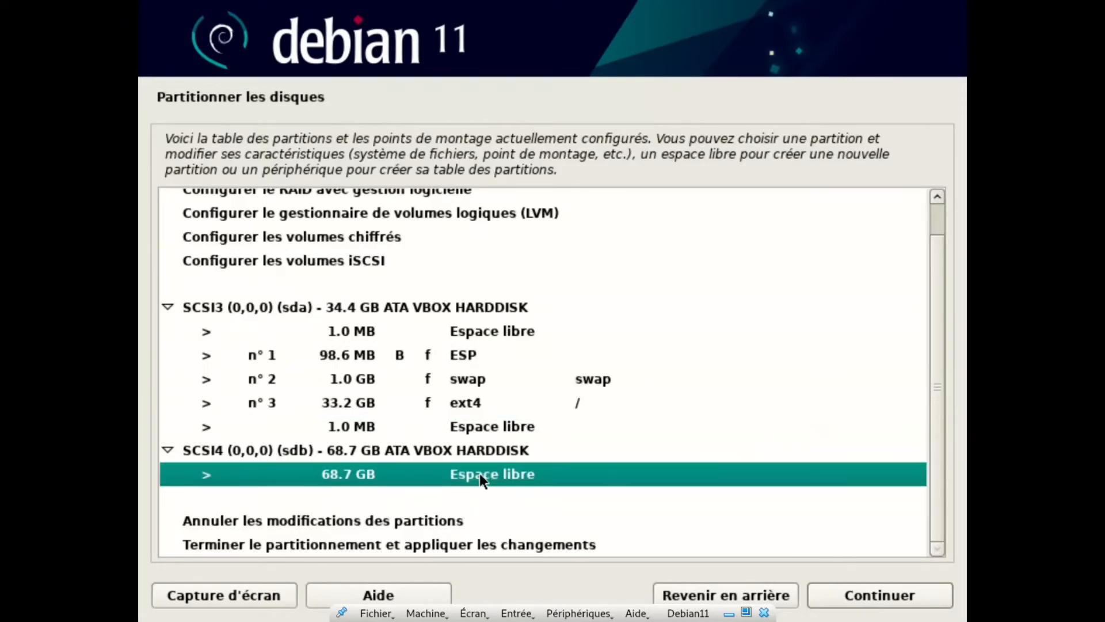
double_click(358, 473)
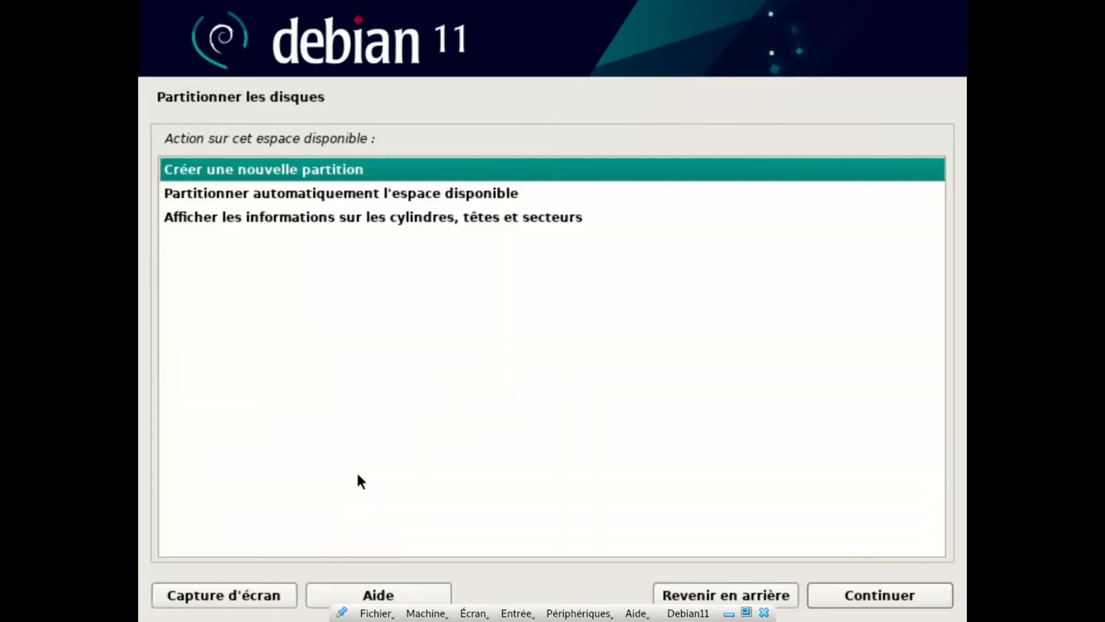
double_click(313, 169)
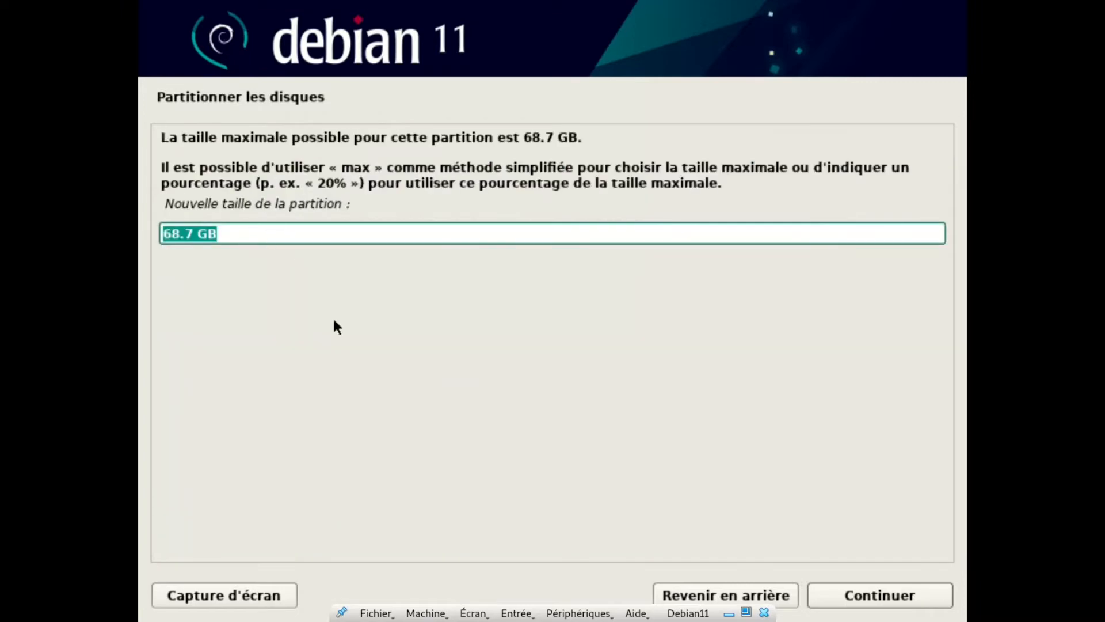
left_click(861, 596)
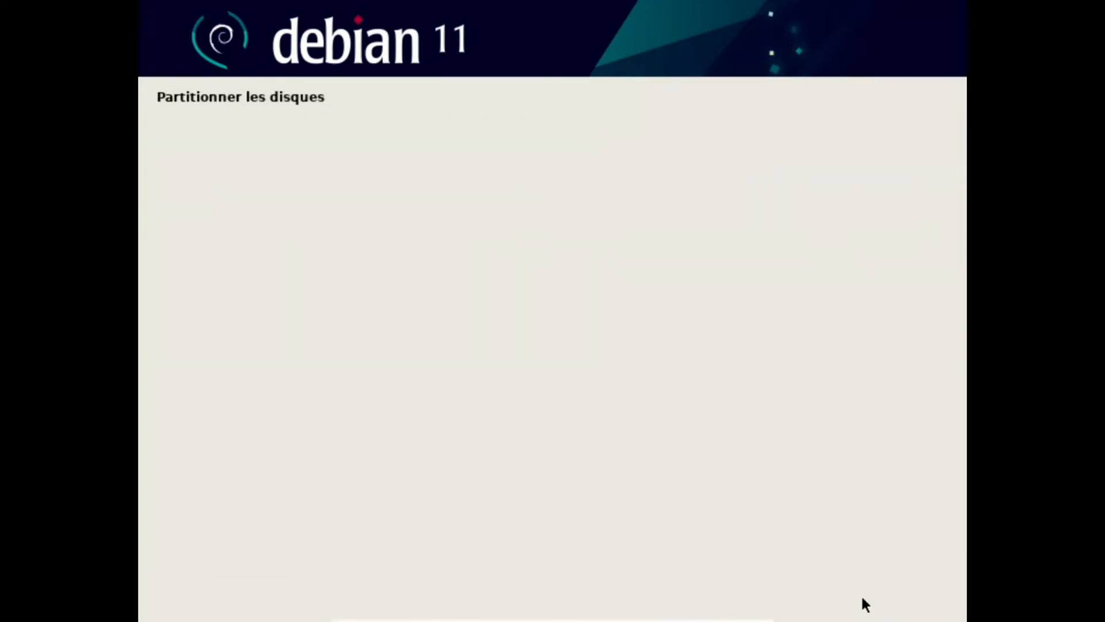
left_click(365, 275)
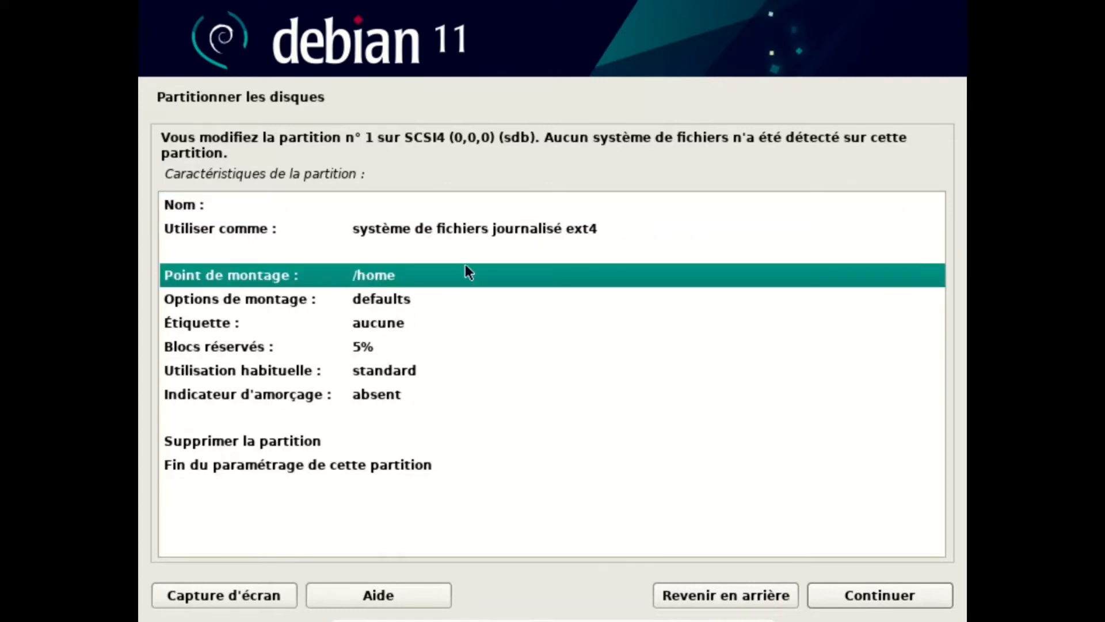
left_click(582, 230)
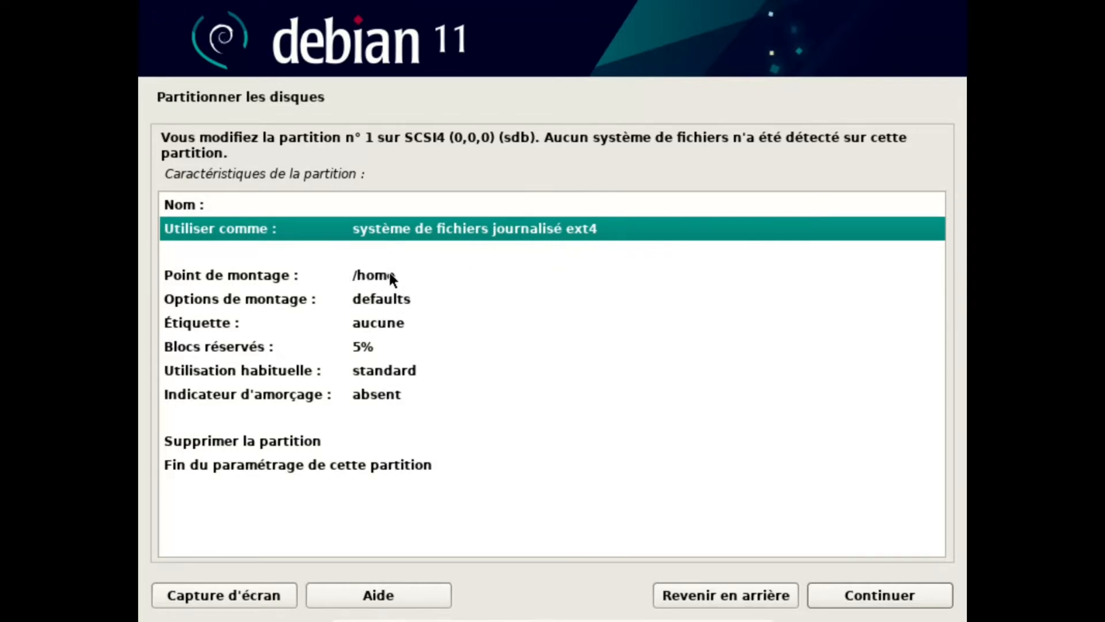
left_click(287, 467)
left_click(855, 597)
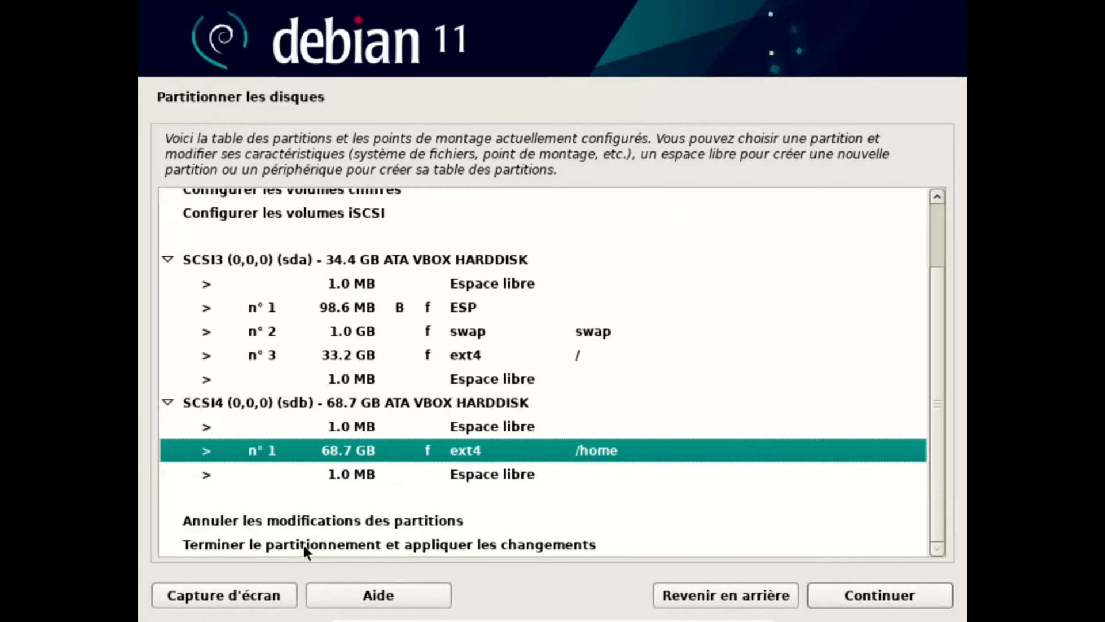
Step: Finish the partitioning and answer Oui to write the changes to both disks
left_click(241, 545)
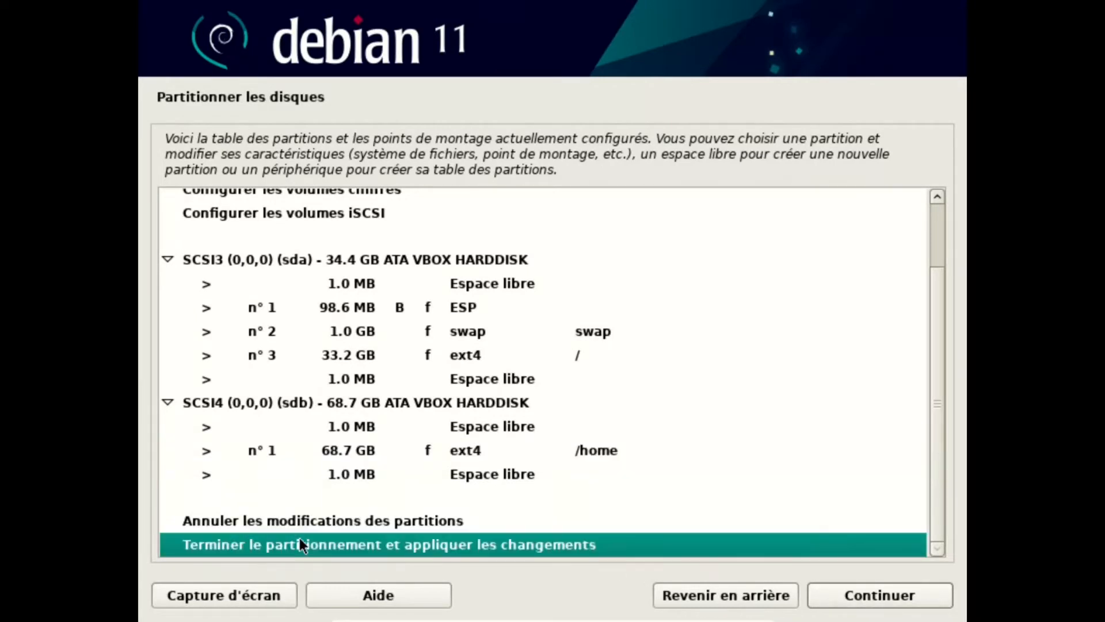
left_click(882, 596)
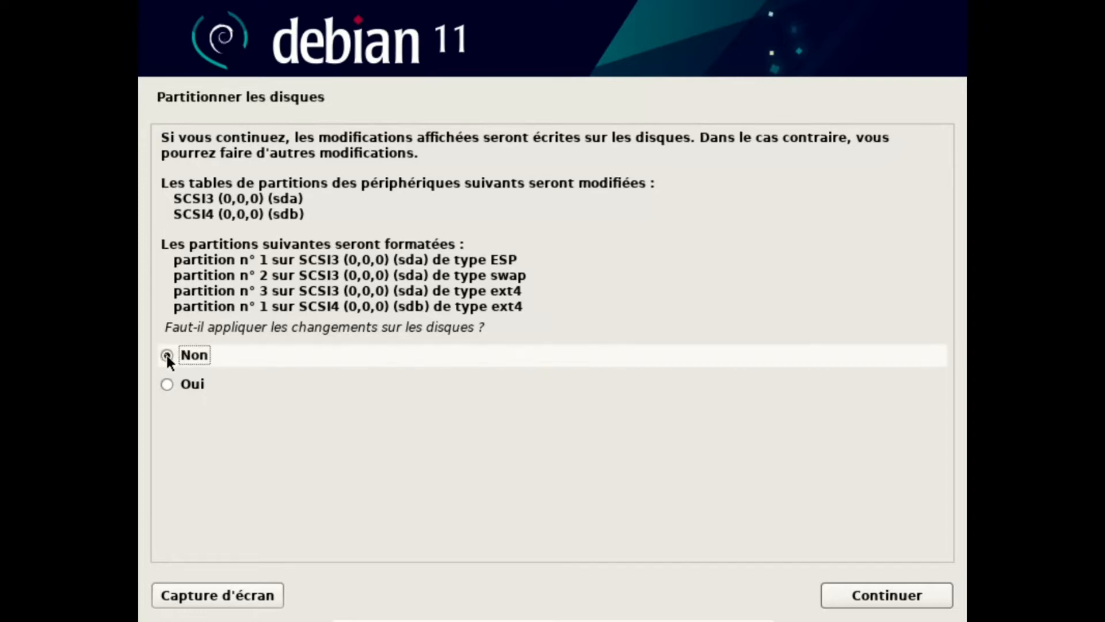
left_click(166, 384)
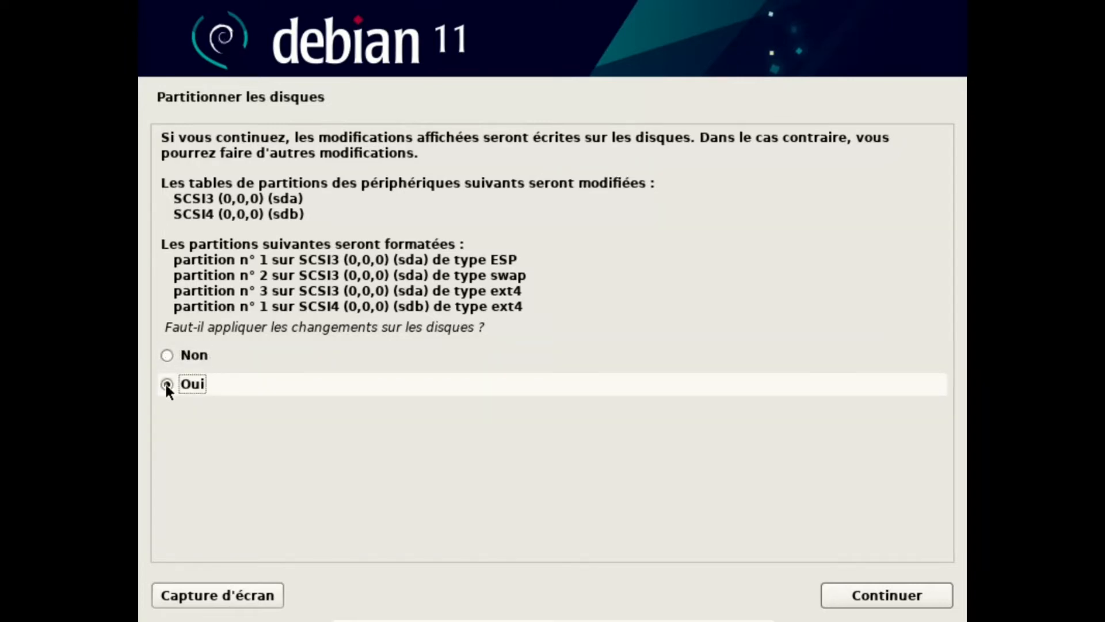
left_click(879, 596)
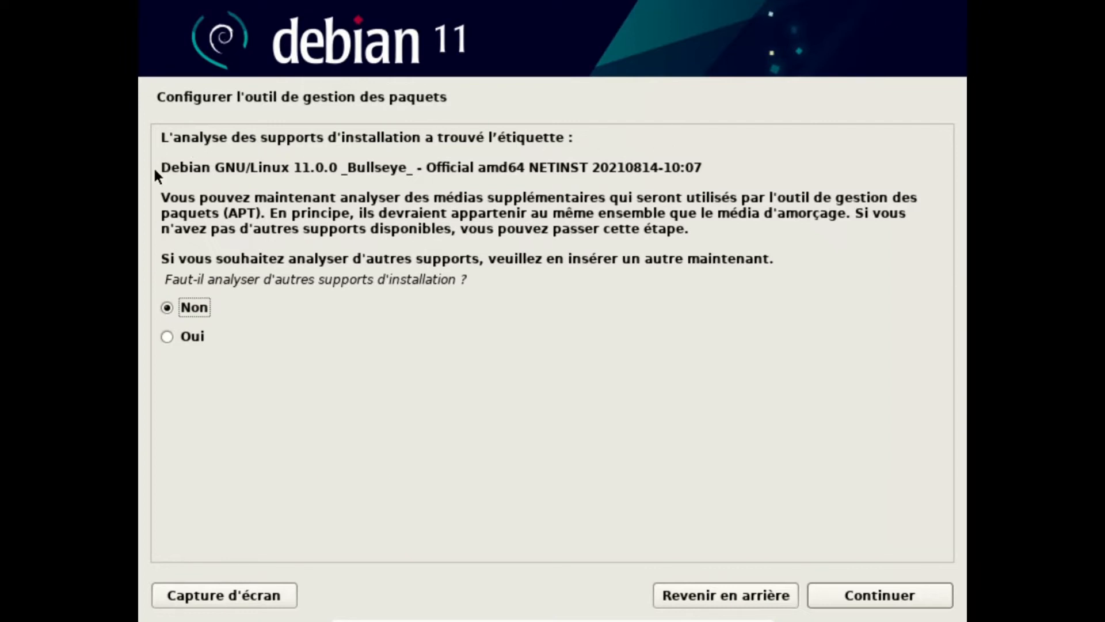
Step: Decline scanning other installation media and set up the package manager with the French mirror list's deb.debian.org and no HTTP proxy
left_click_drag(155, 167, 702, 167)
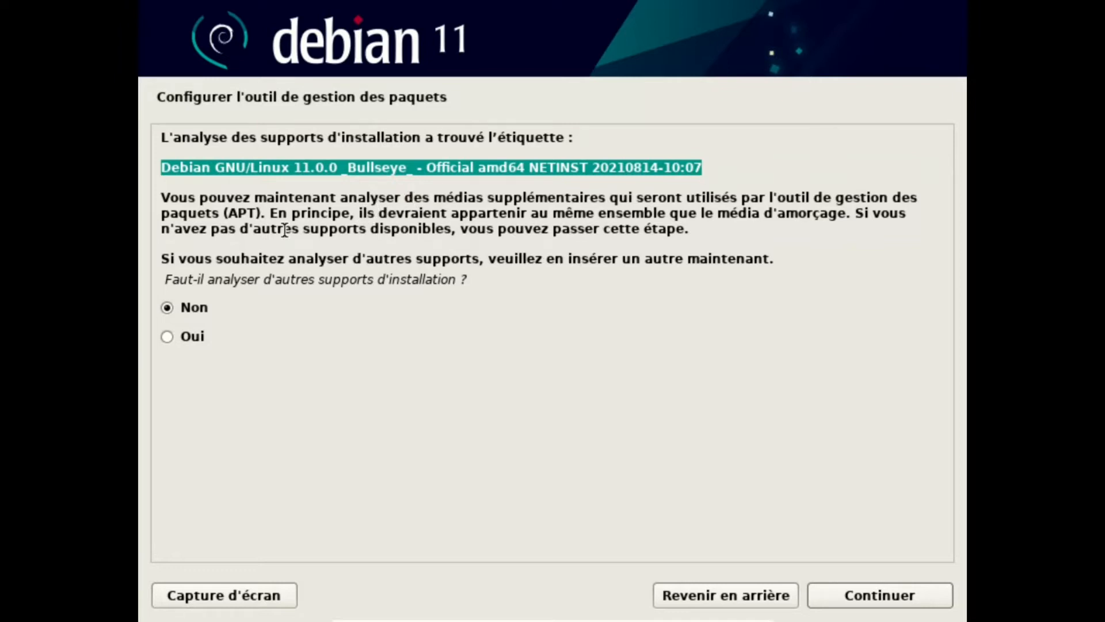
left_click(870, 598)
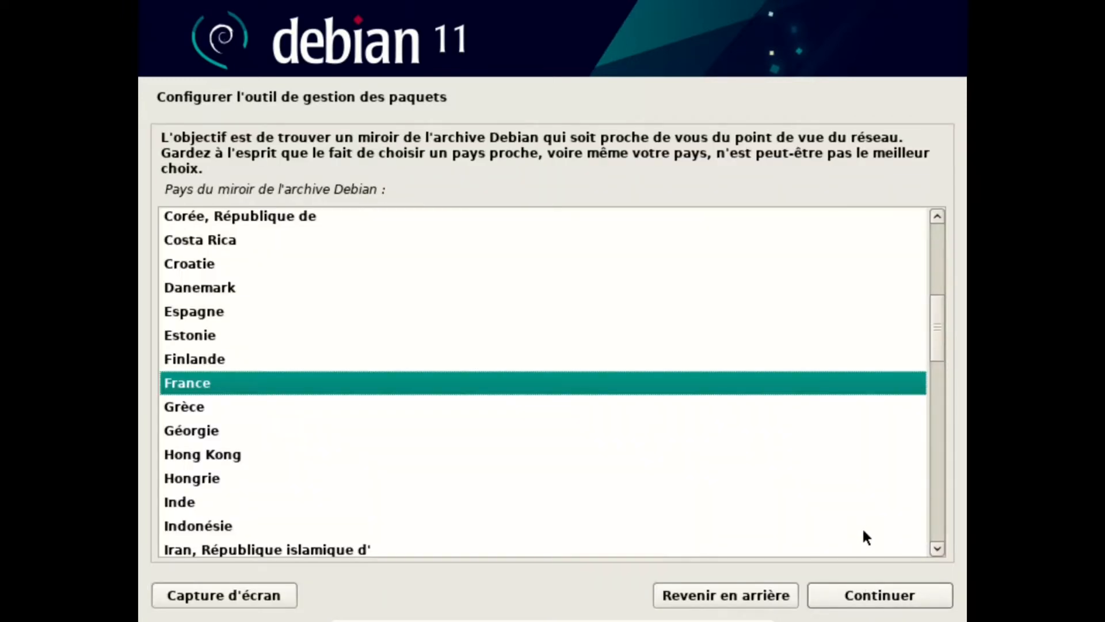
left_click(872, 592)
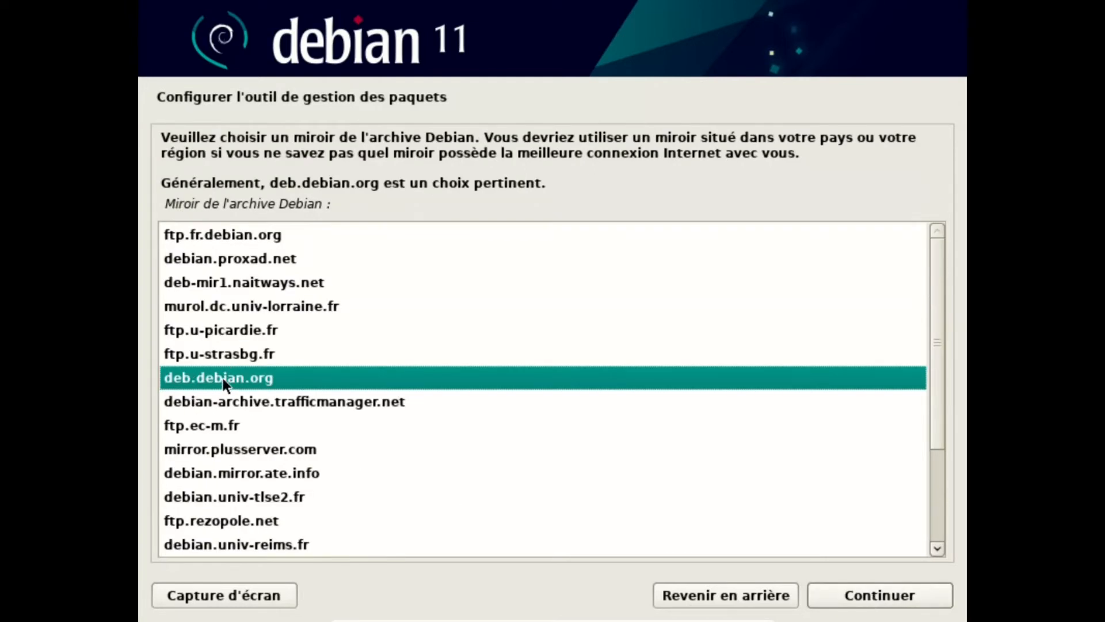
left_click(893, 597)
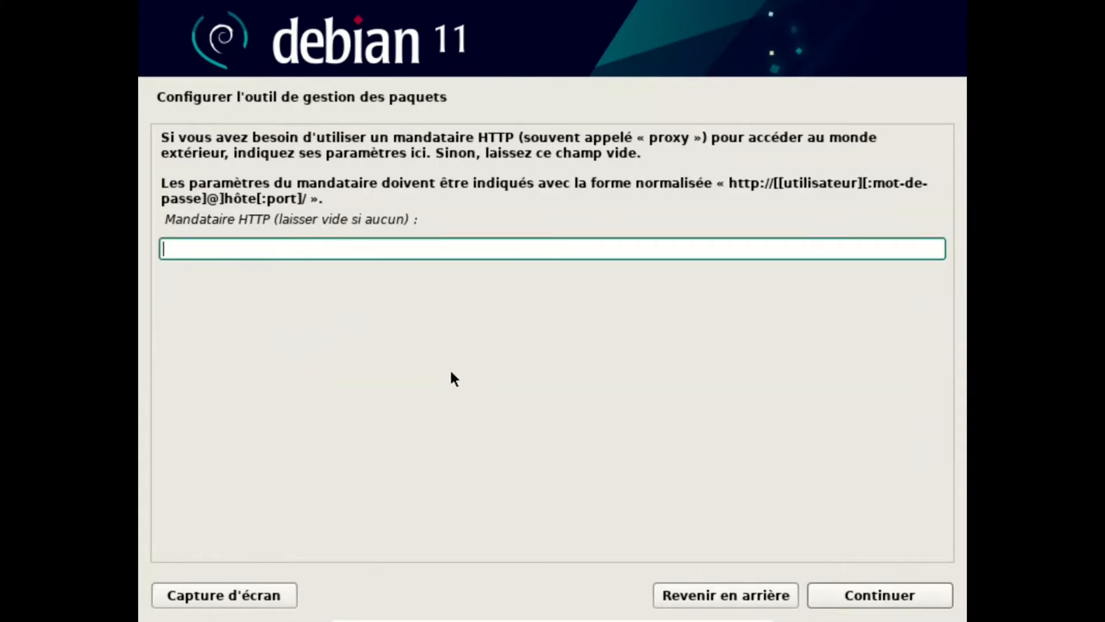
left_click(896, 597)
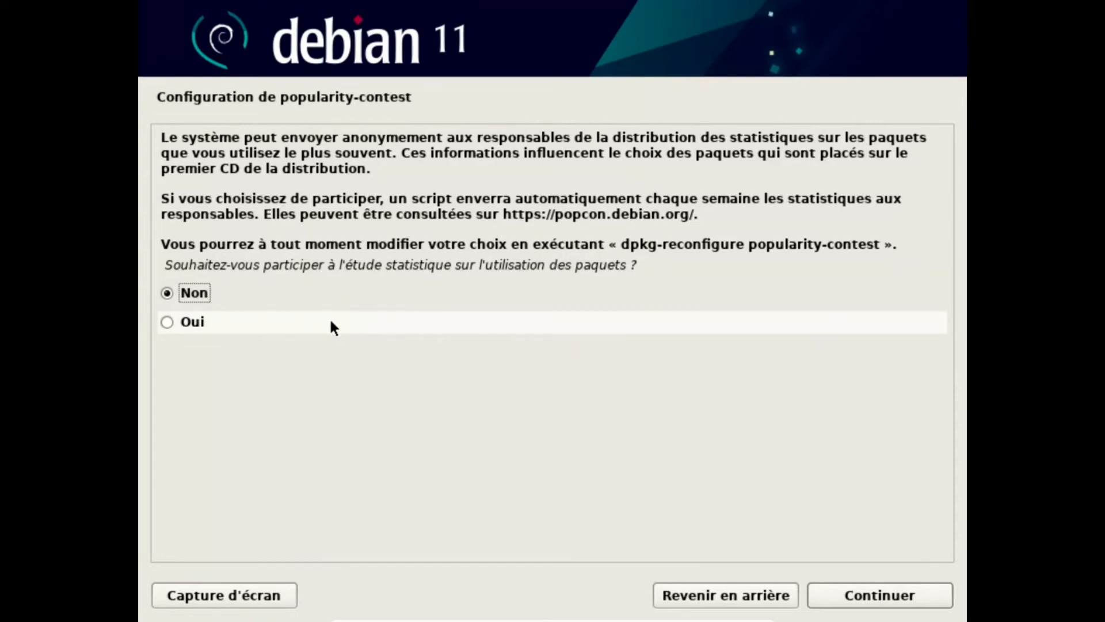
Step: Decline participation in the popularity-contest package usage survey
left_click(165, 244)
left_click_drag(165, 244, 885, 246)
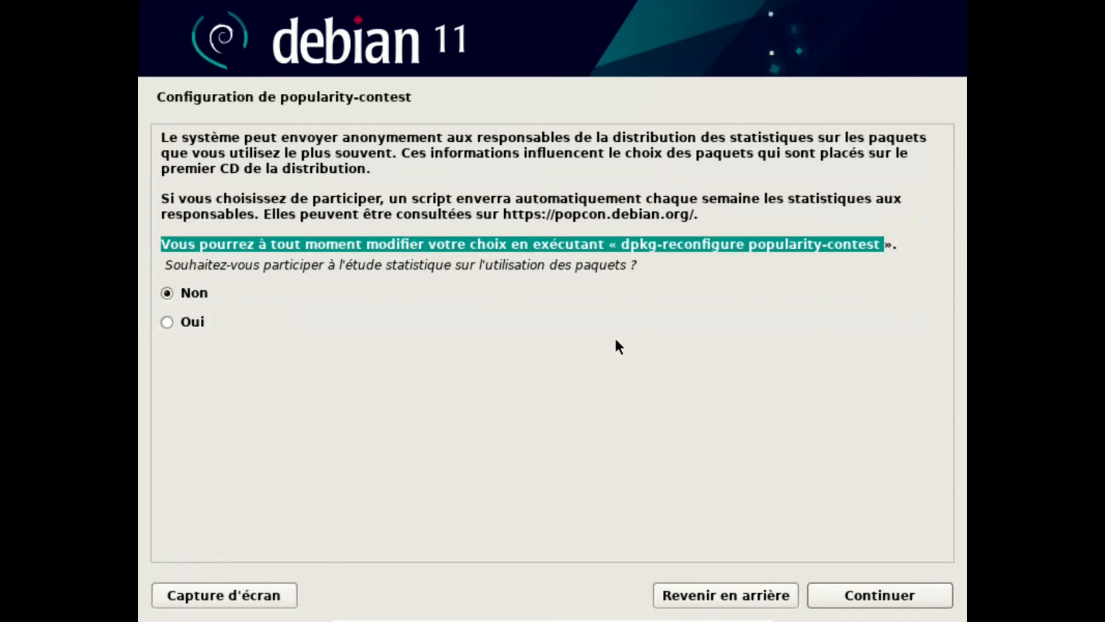
left_click(885, 594)
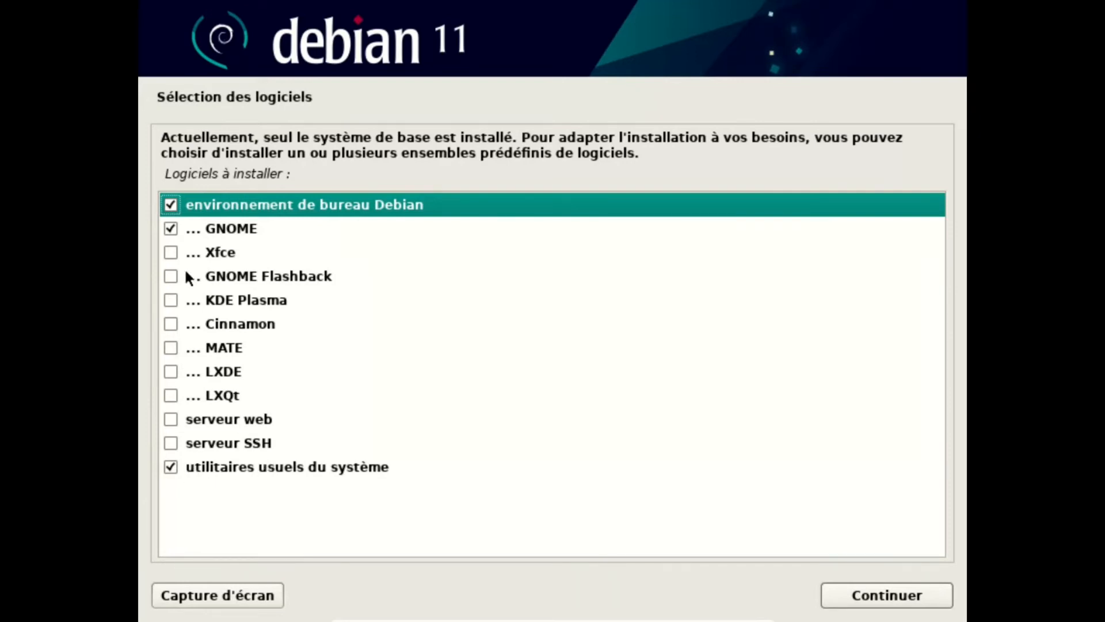
Step: Deselect the Debian desktop environment and GNOME, select Cinnamon alongside the usual system utilities, and install the chosen software
left_click(167, 221)
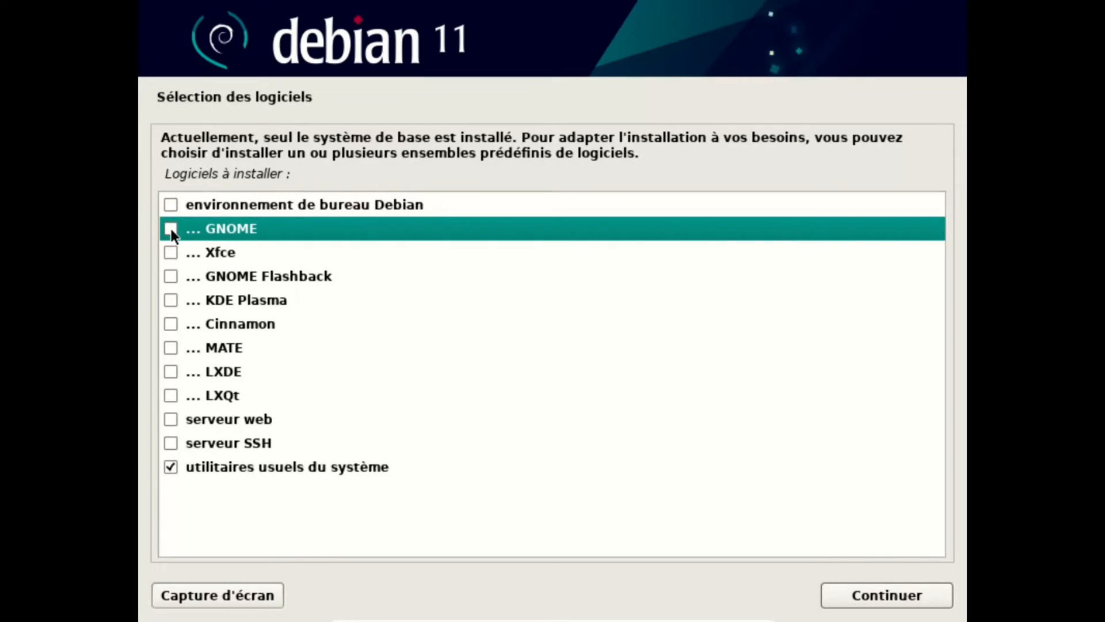
left_click(171, 324)
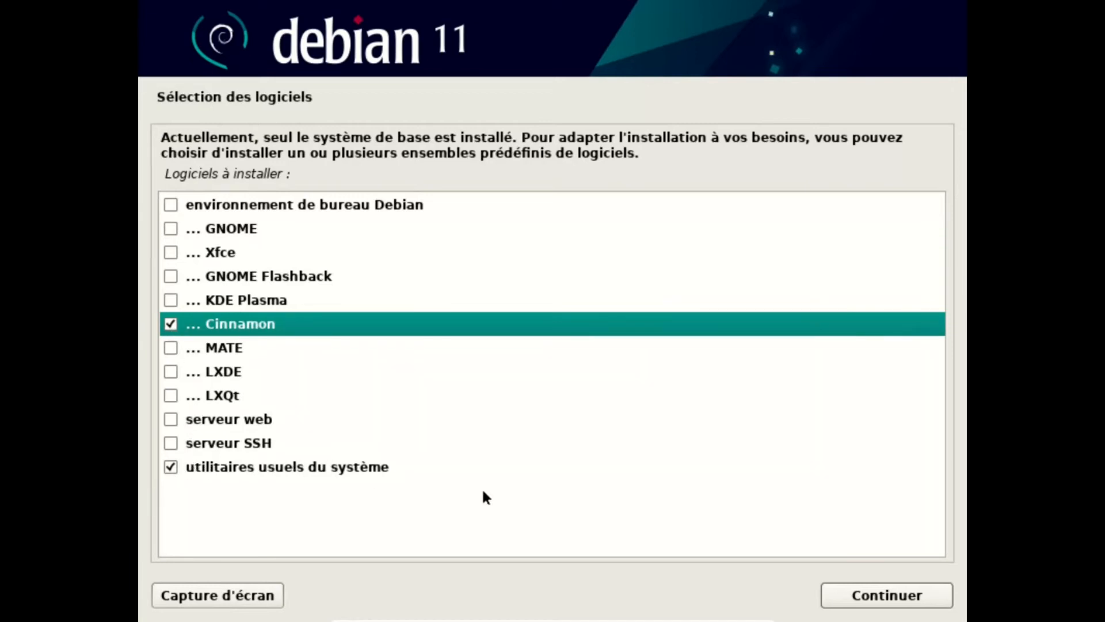
left_click(904, 593)
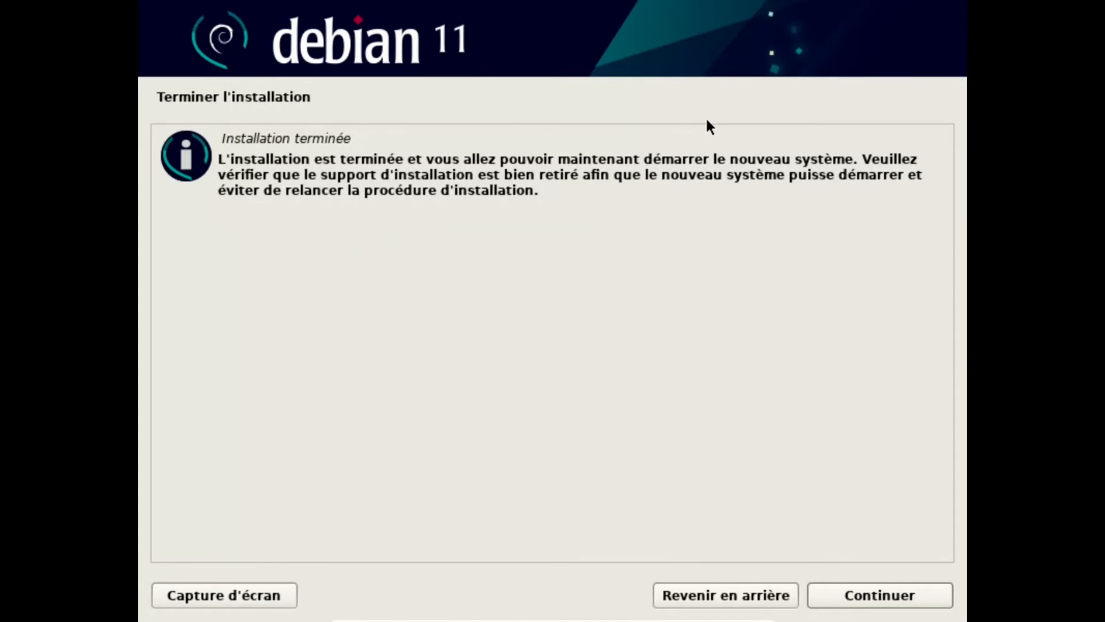
Step: Finish the installation, restart into the new Debian system and show the virtual machine in full screen
left_click(855, 598)
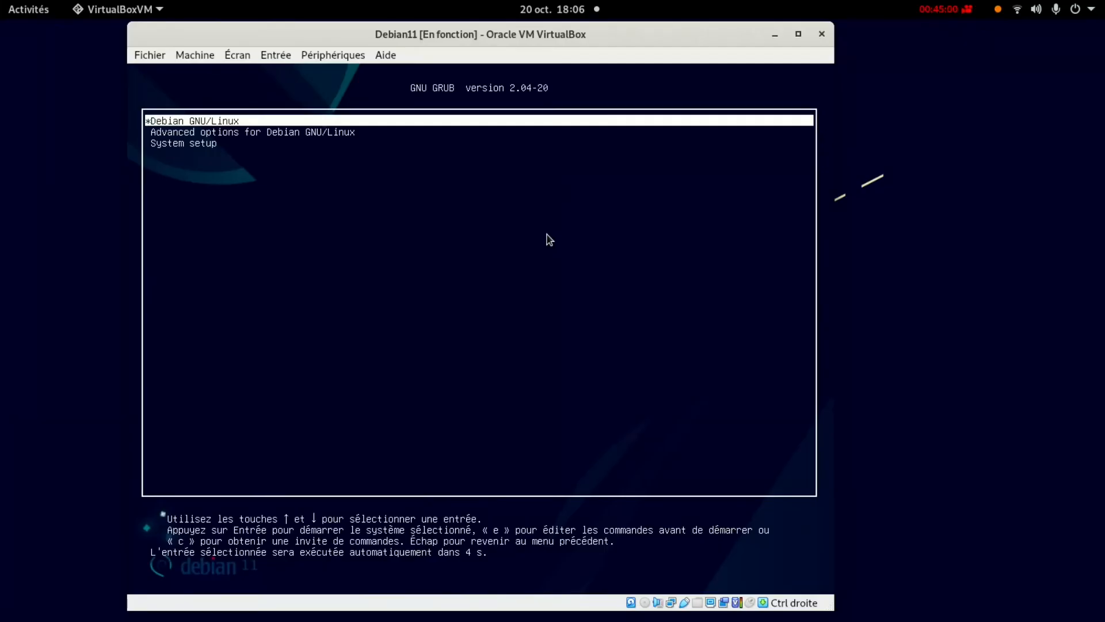
key("Control_R+f")
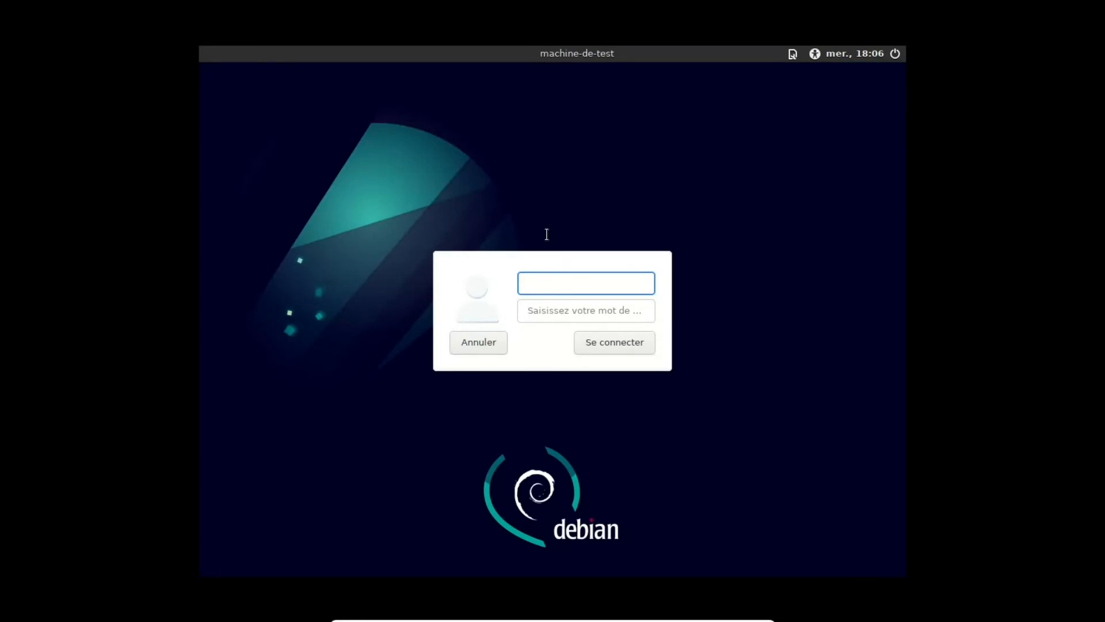
Step: Log in to the new system with the account username and password, and dismiss the video driver notification
type("laurent")
key("Return")
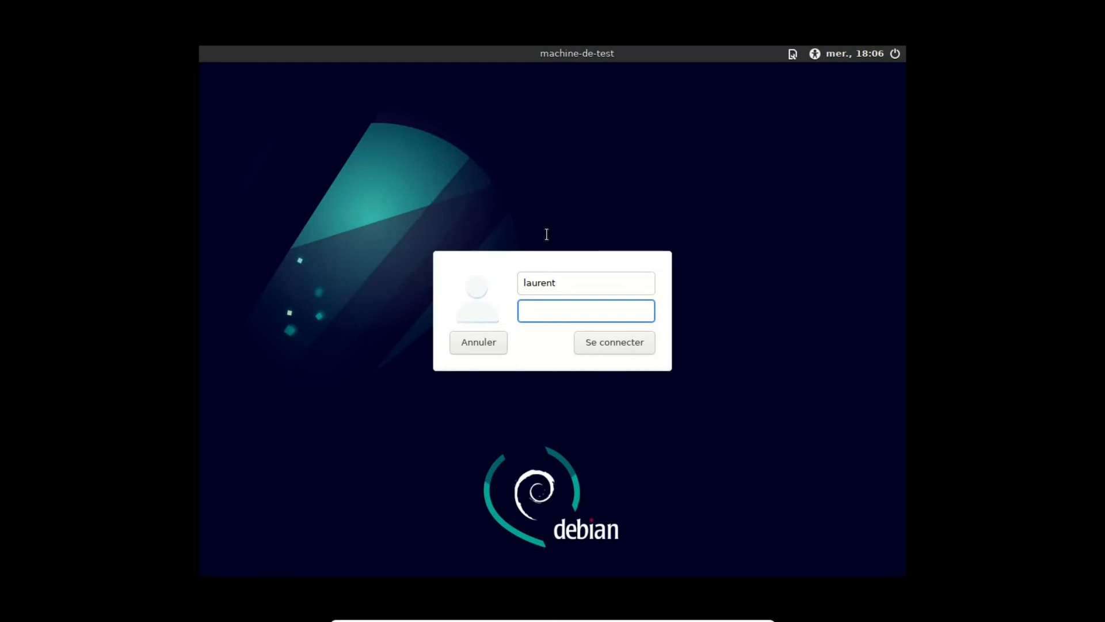
type("•")
key("Return")
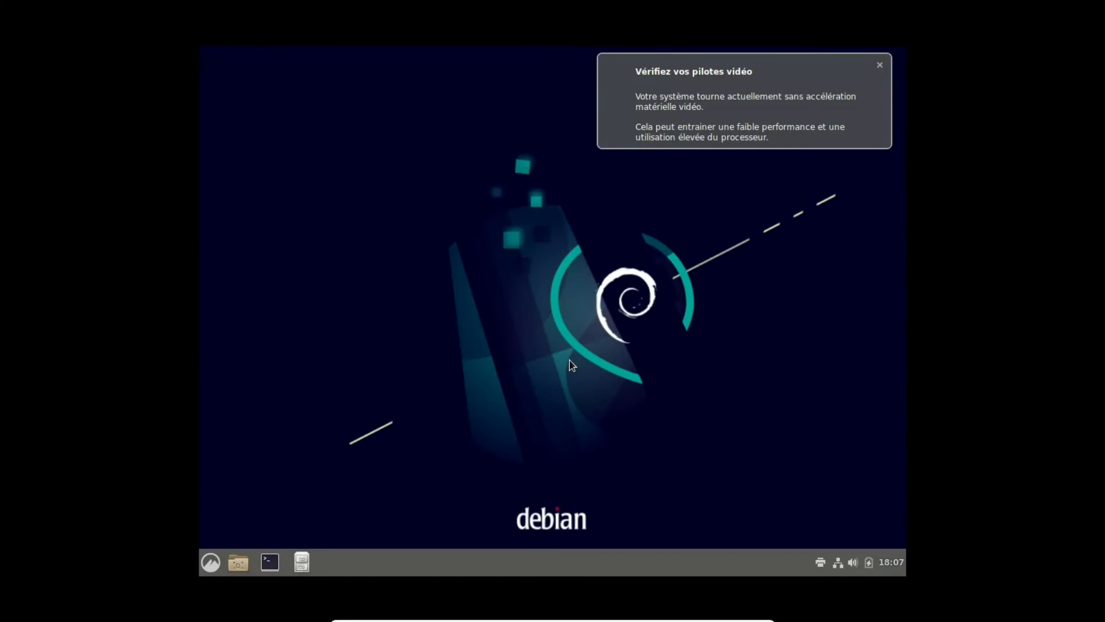
left_click(879, 65)
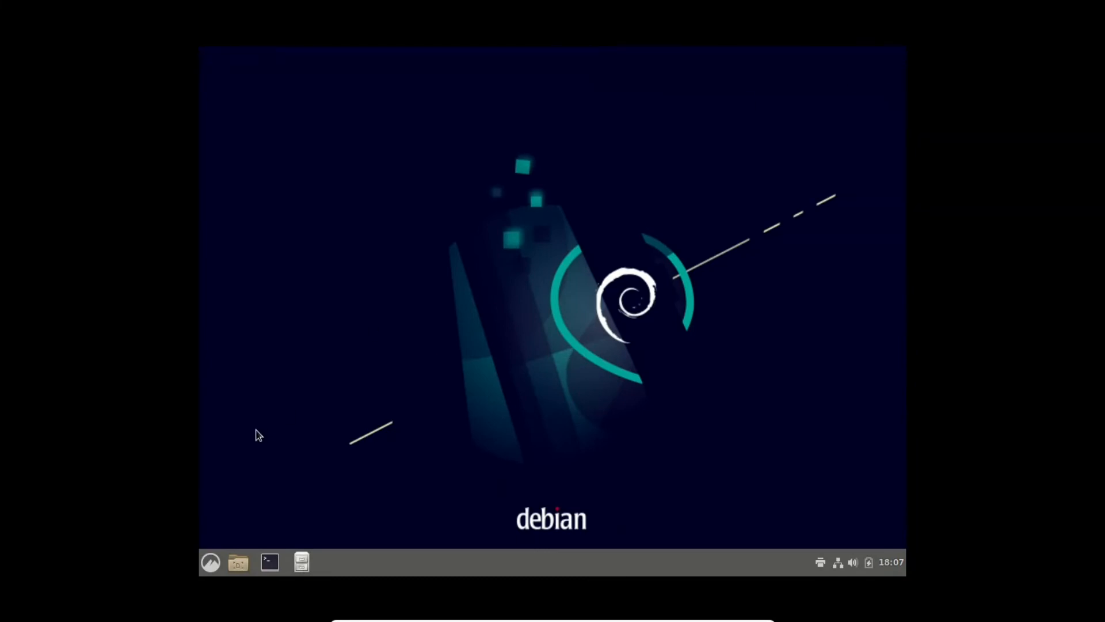
Step: Set the display resolution to 1360 x 768 (16:9) in the Affichage settings, keep the new configuration and close the settings
left_click(212, 566)
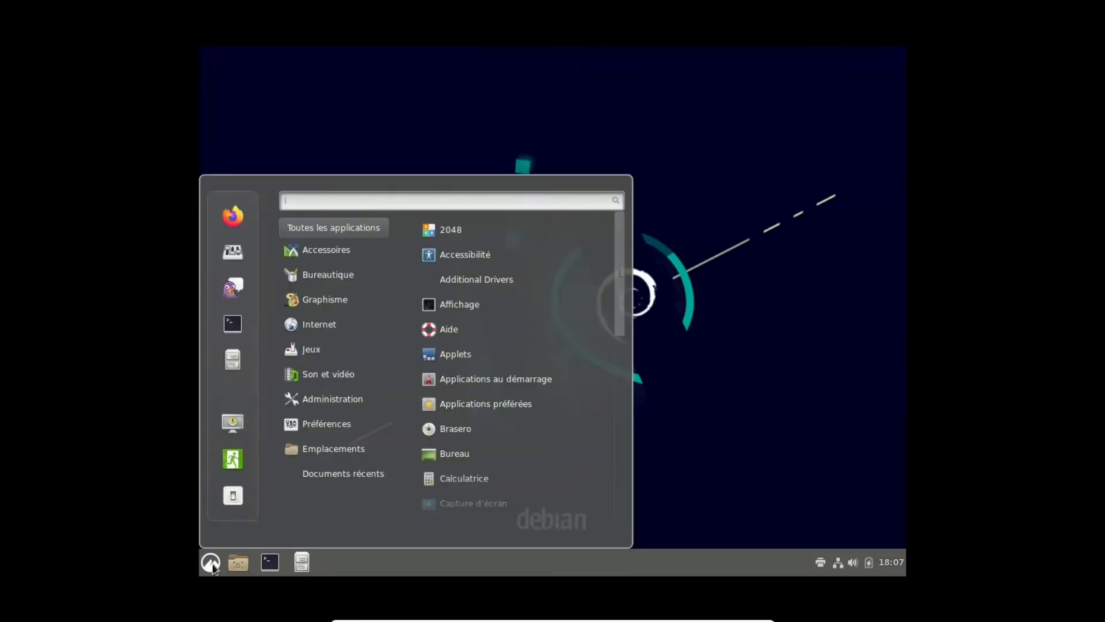
type("affic")
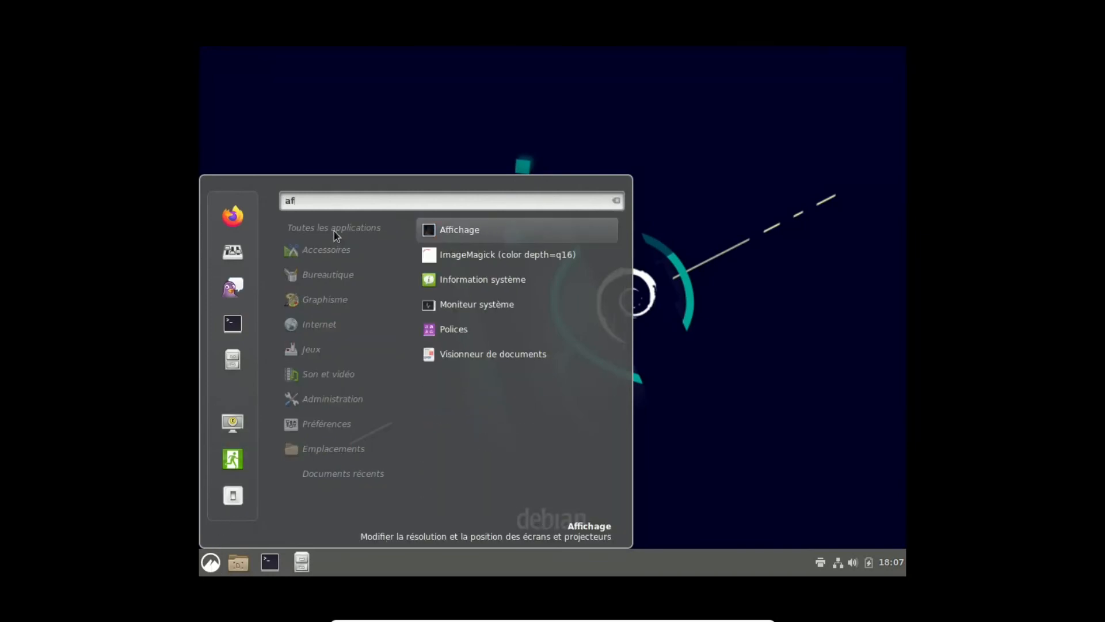
left_click(489, 231)
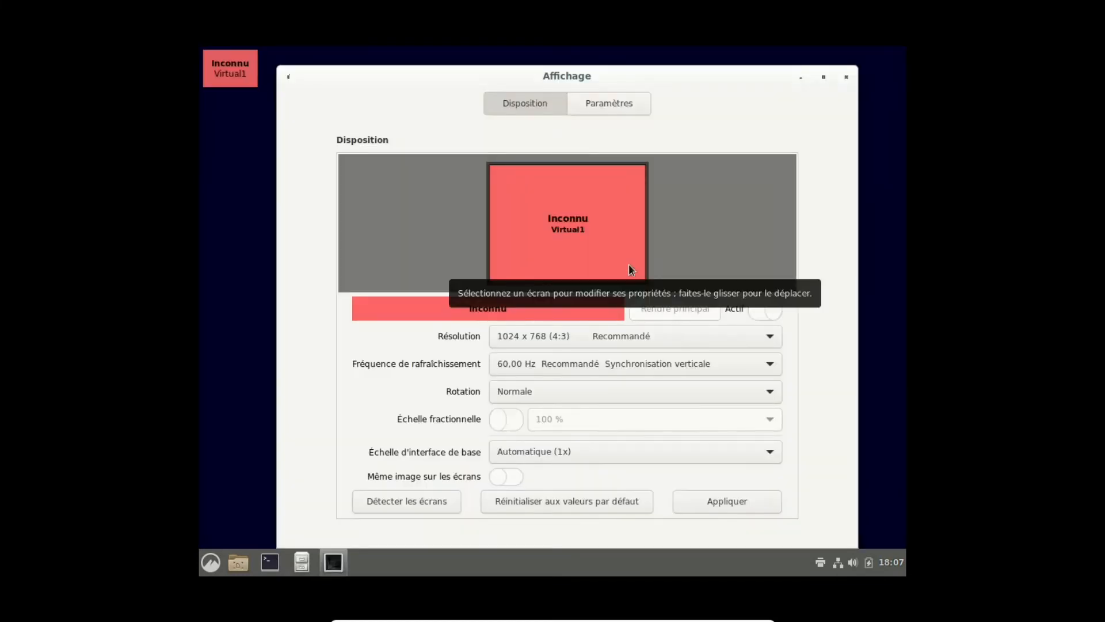
left_click(768, 335)
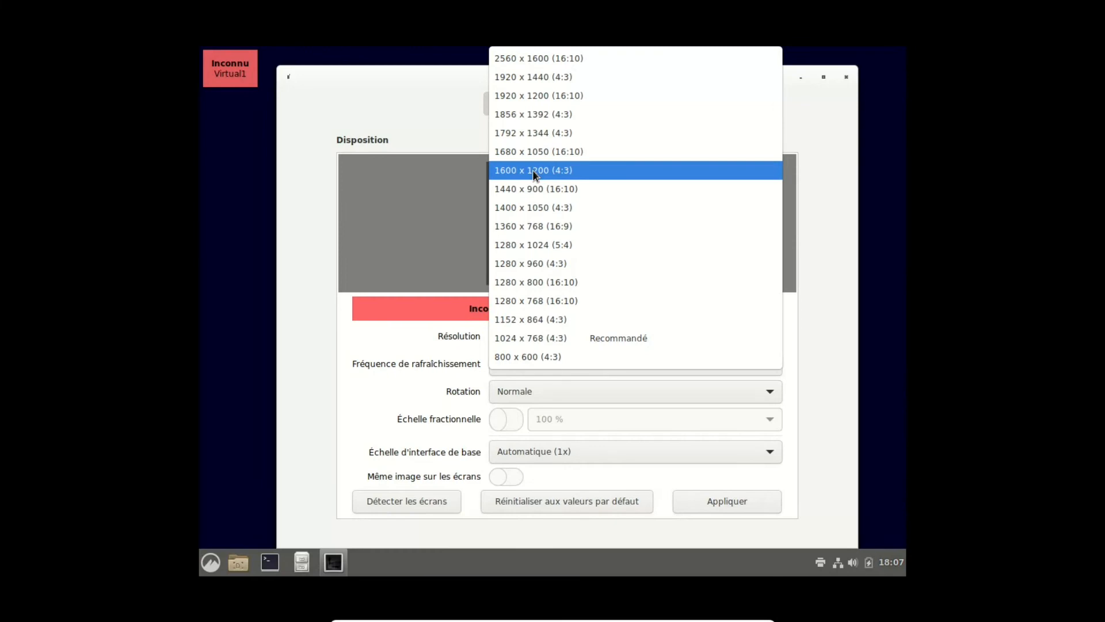
left_click(533, 227)
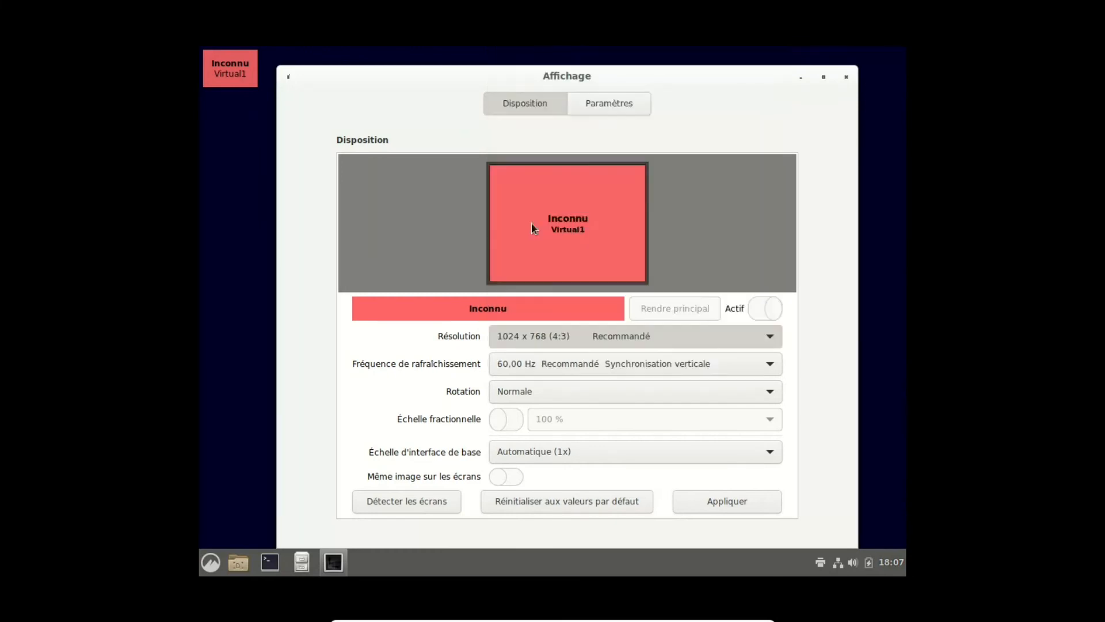
left_click(728, 500)
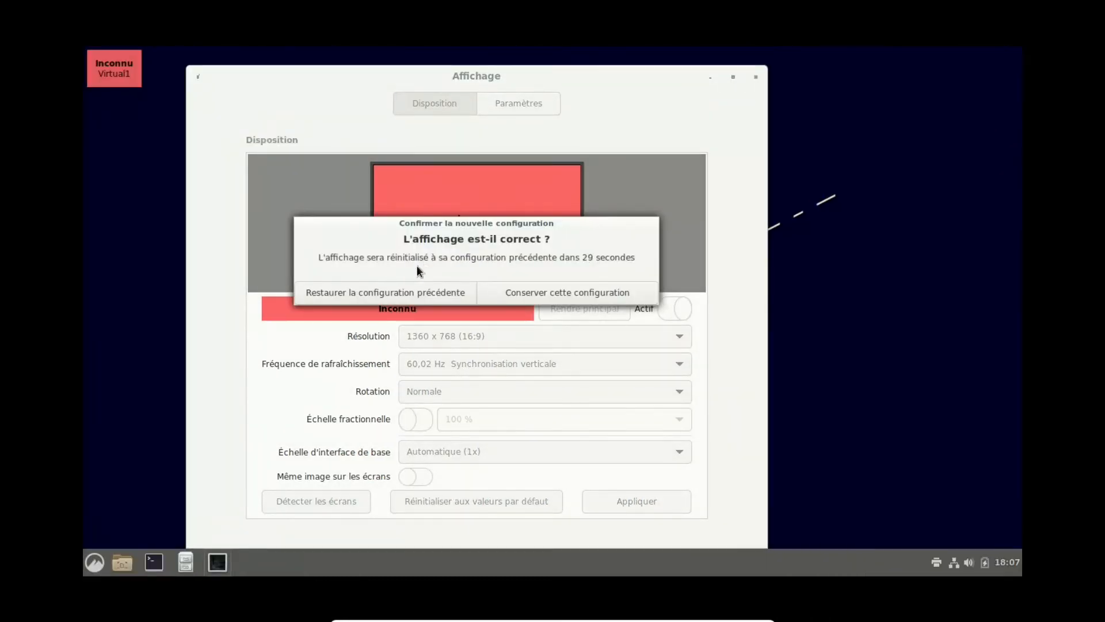
left_click(553, 291)
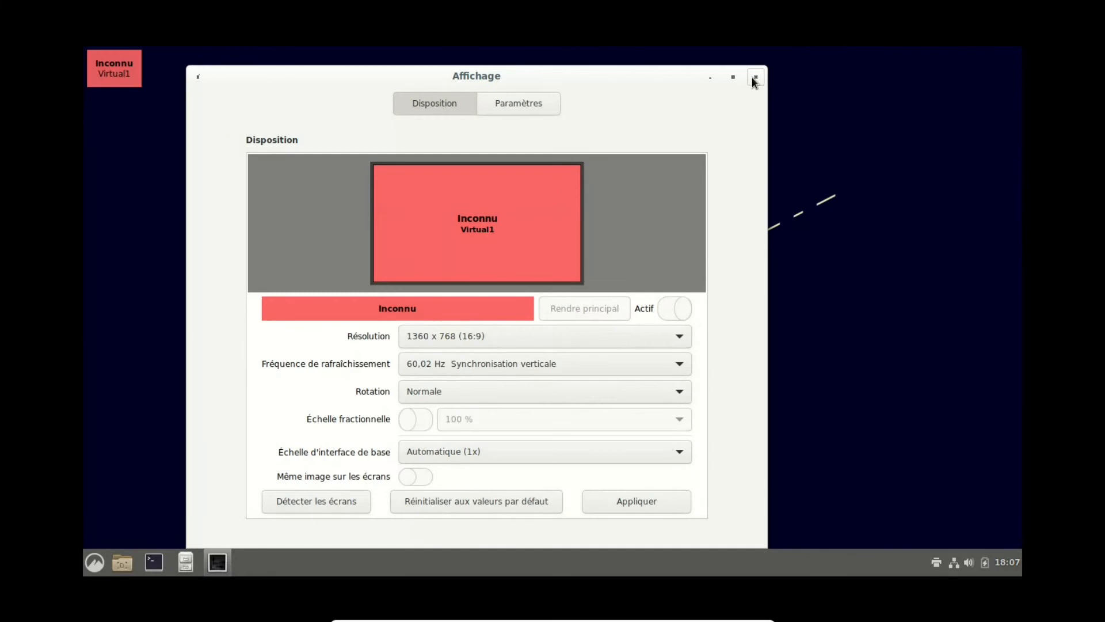
left_click(754, 78)
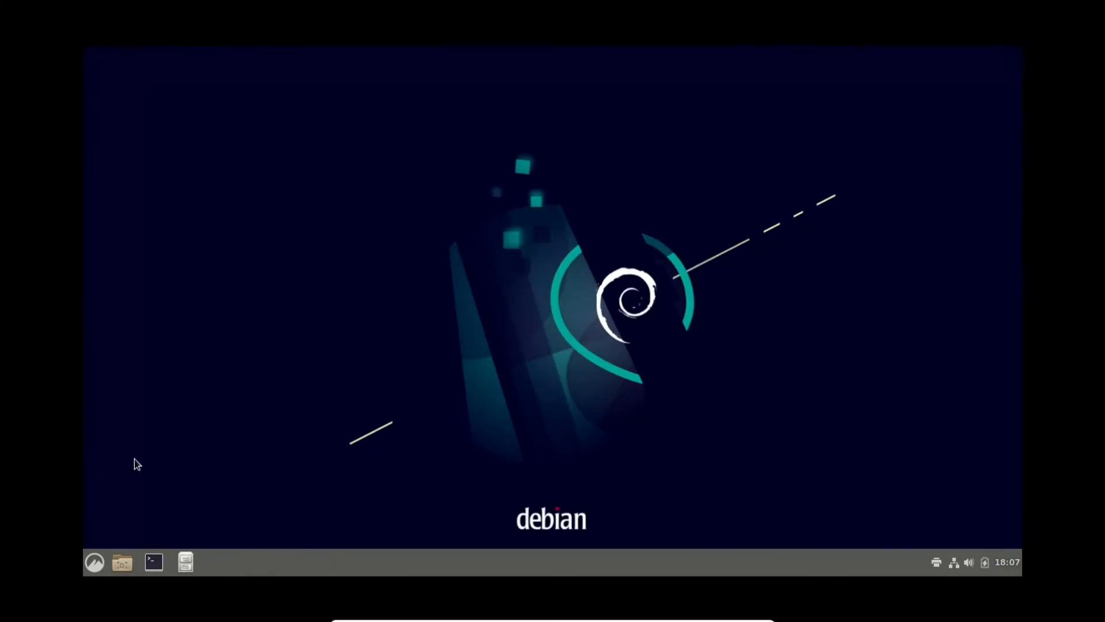
Step: Launch LibreOffice Writer, disable tips on startup, dismiss the tip and the release notes notice, and close Writer
left_click(95, 562)
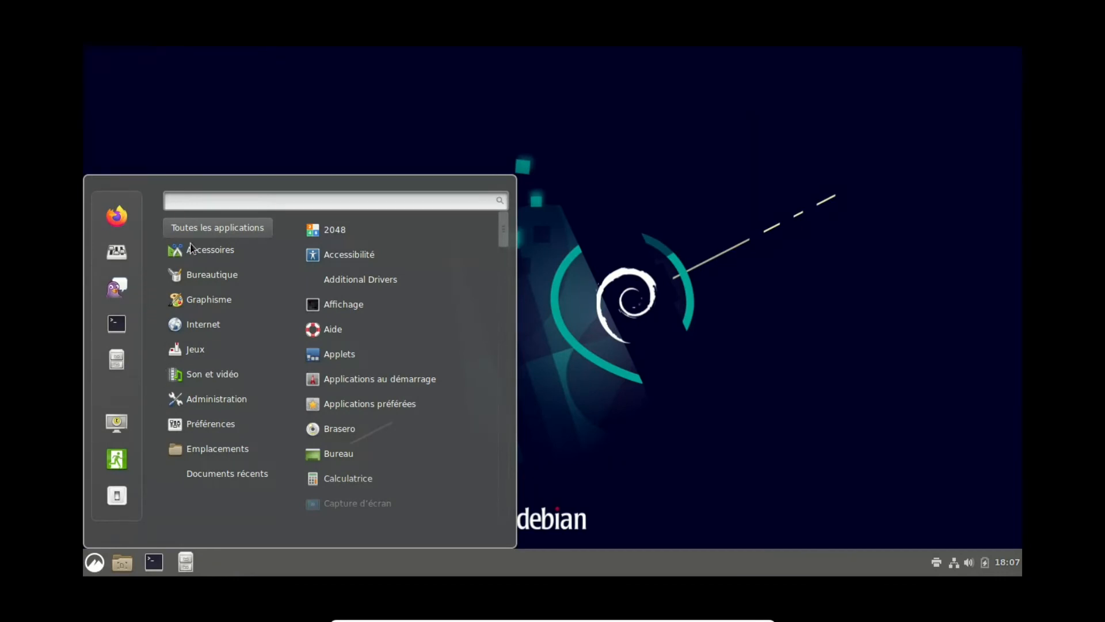
mouse_move(208, 252)
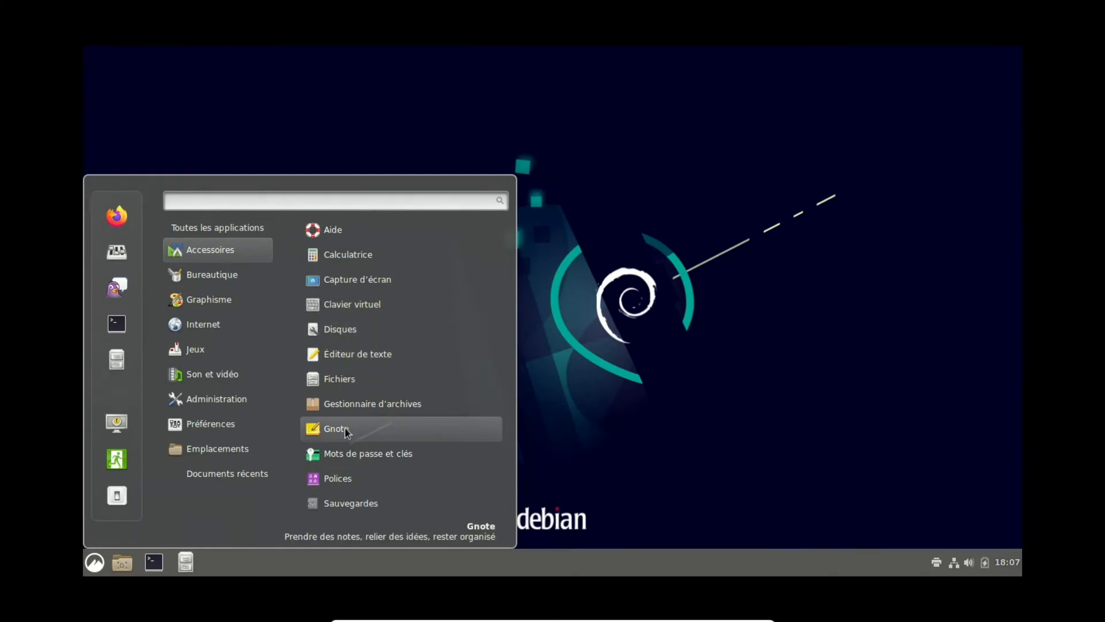
mouse_move(217, 274)
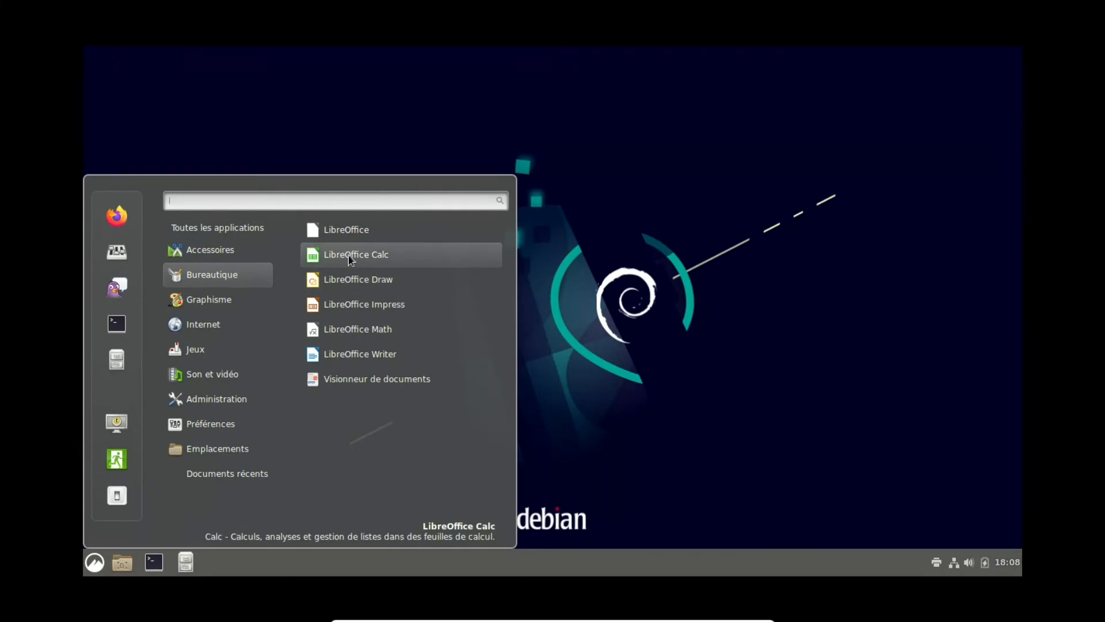
left_click(382, 356)
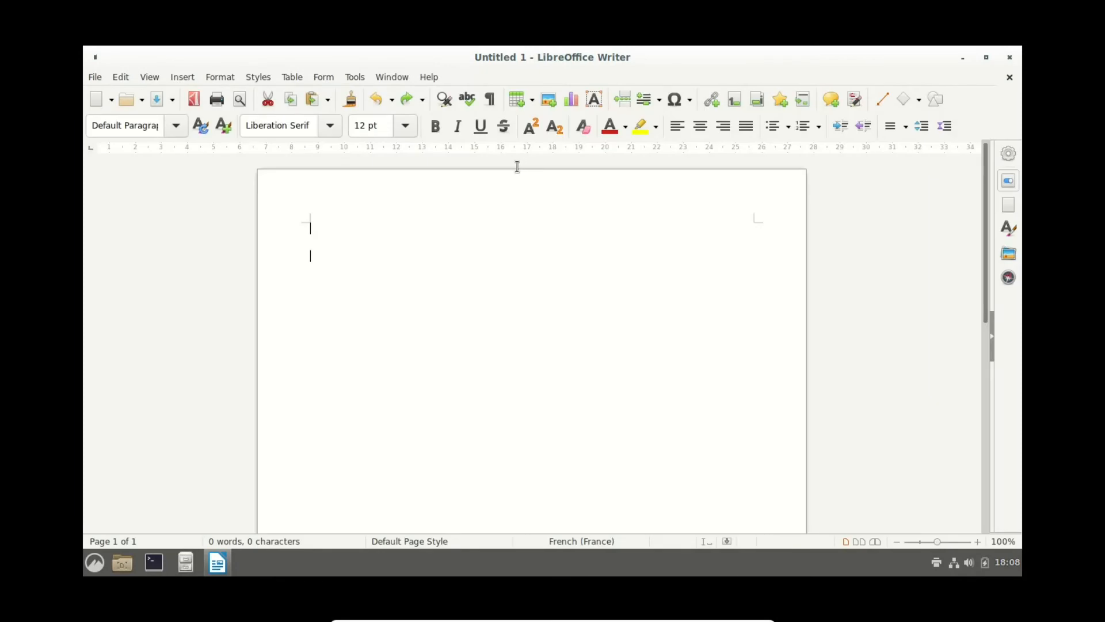
left_click(454, 375)
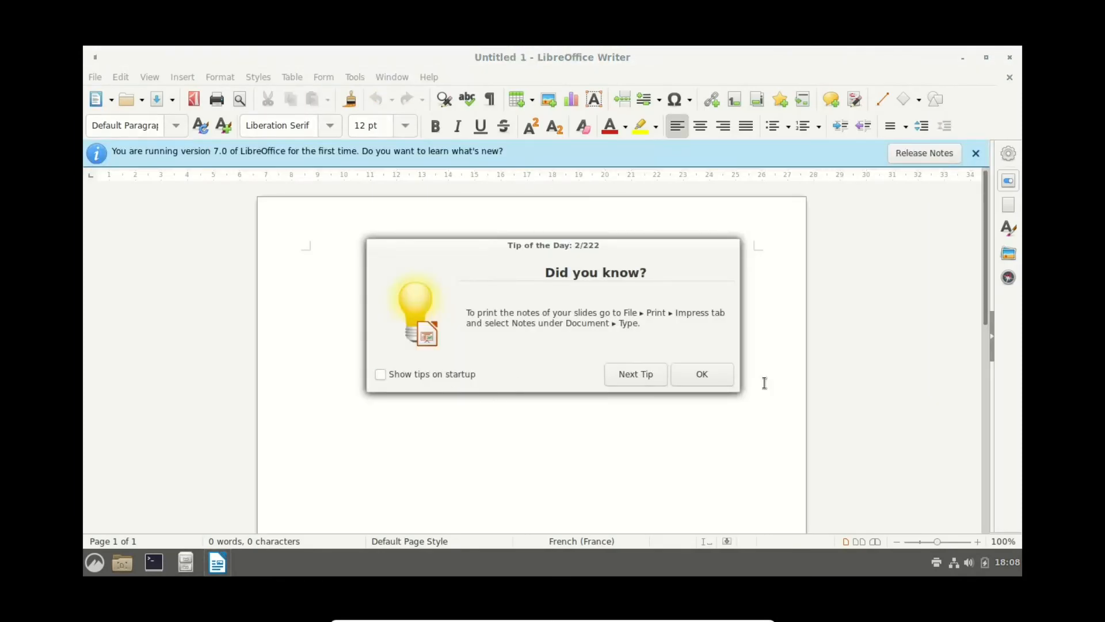
left_click(690, 378)
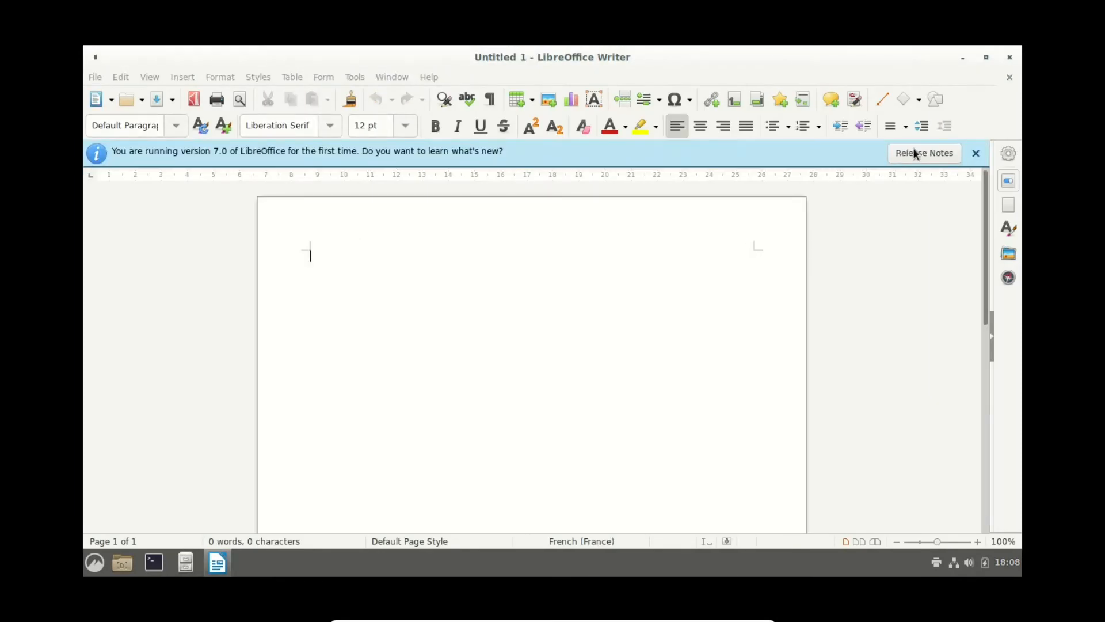
left_click(975, 153)
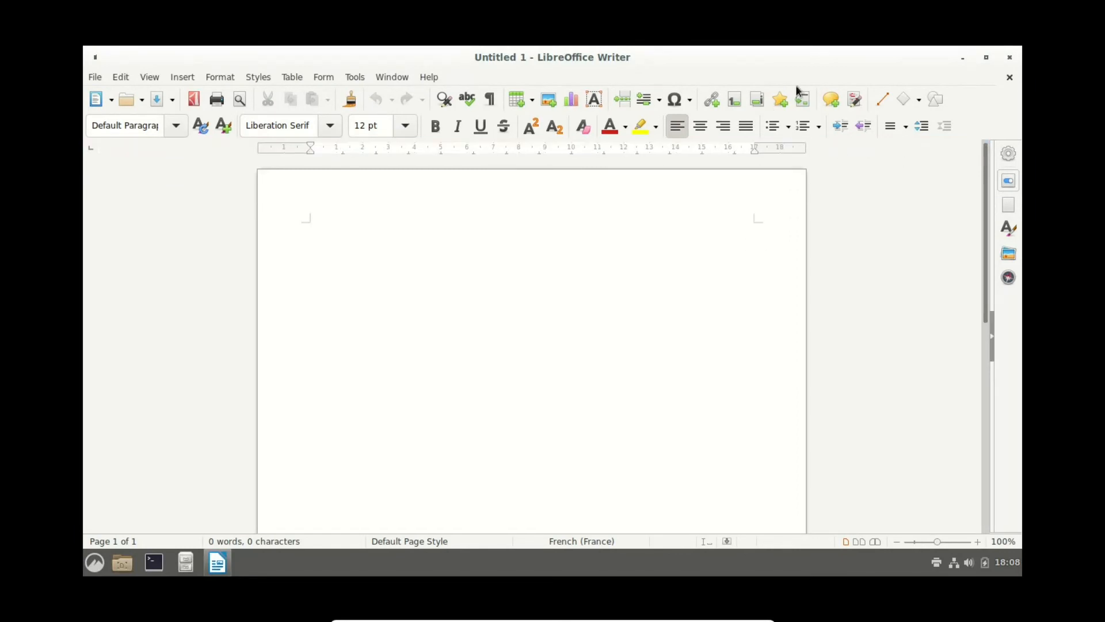
left_click(1011, 57)
Step: Relaunch LibreOffice Writer to check its startup without tips, and close it
left_click(95, 562)
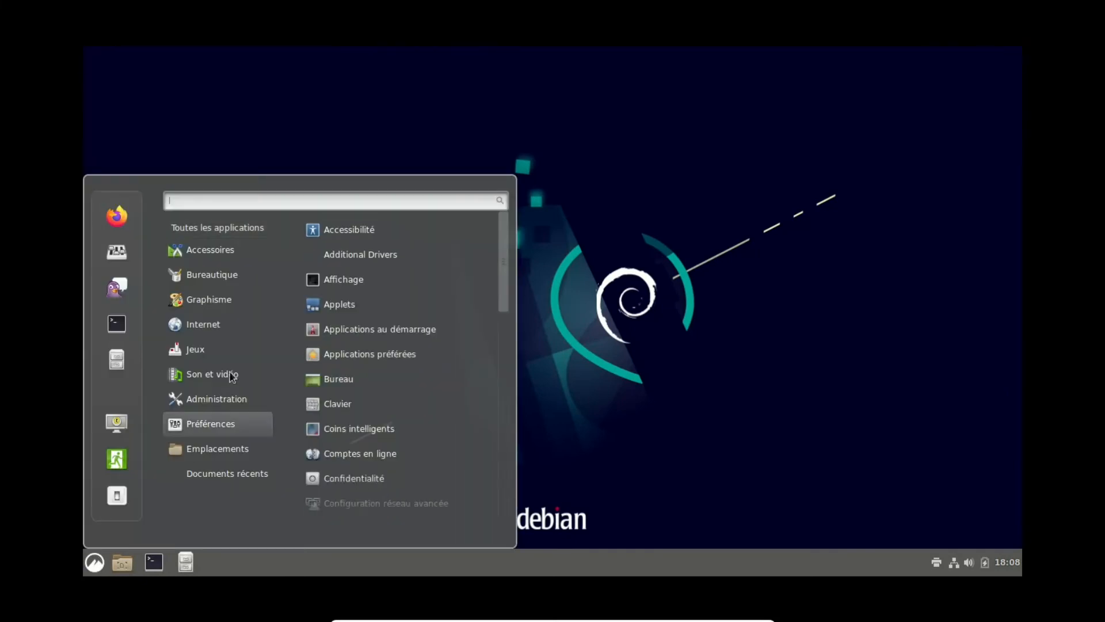
mouse_move(247, 270)
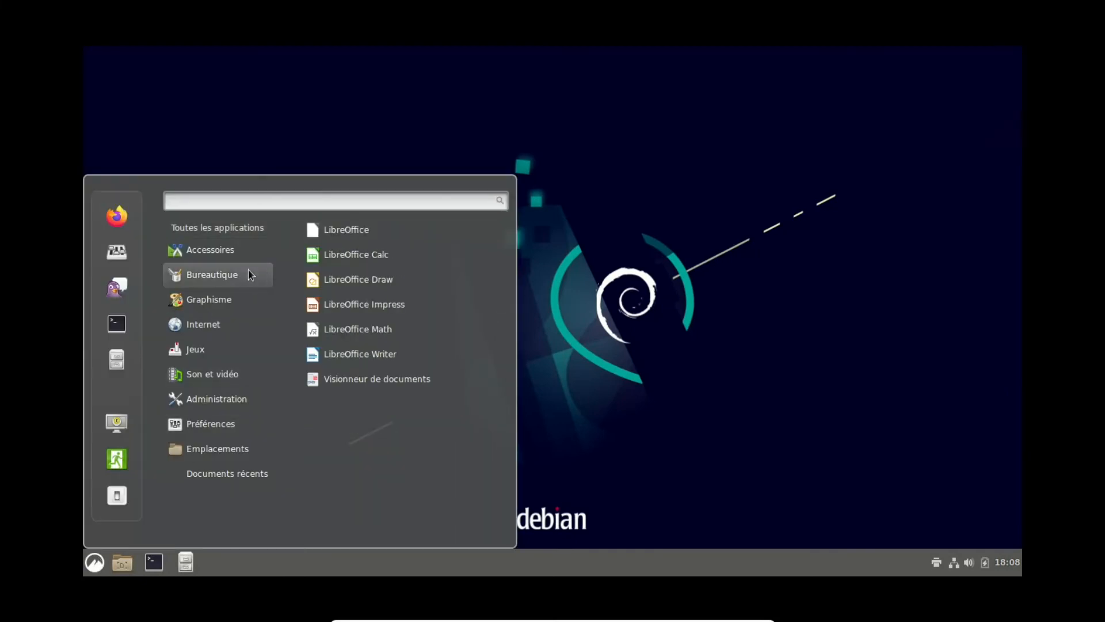
left_click(372, 354)
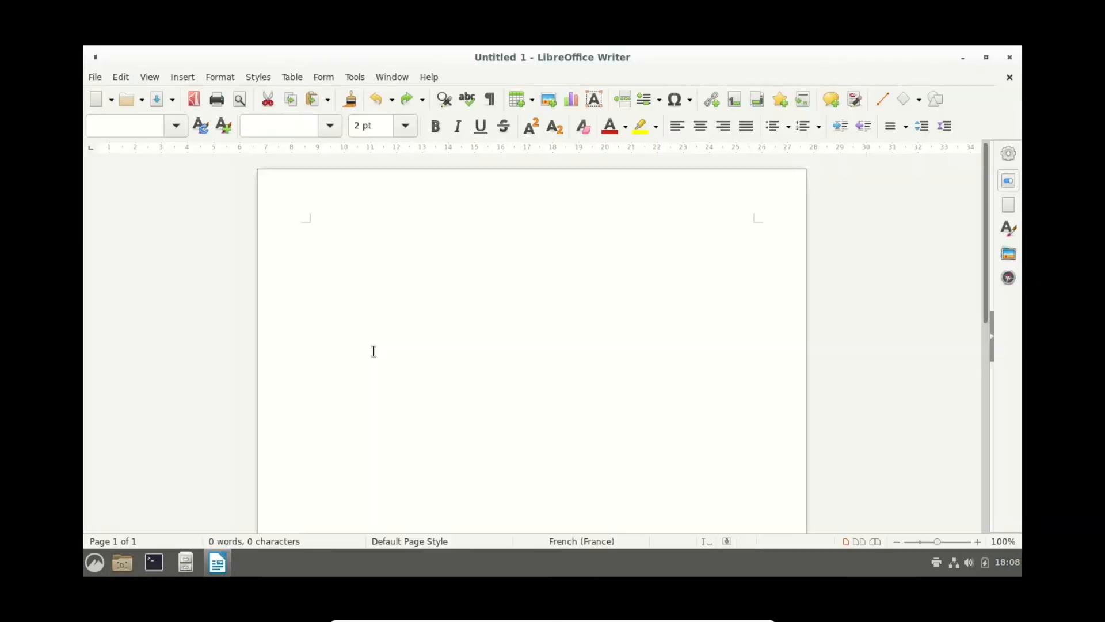
left_click(1010, 58)
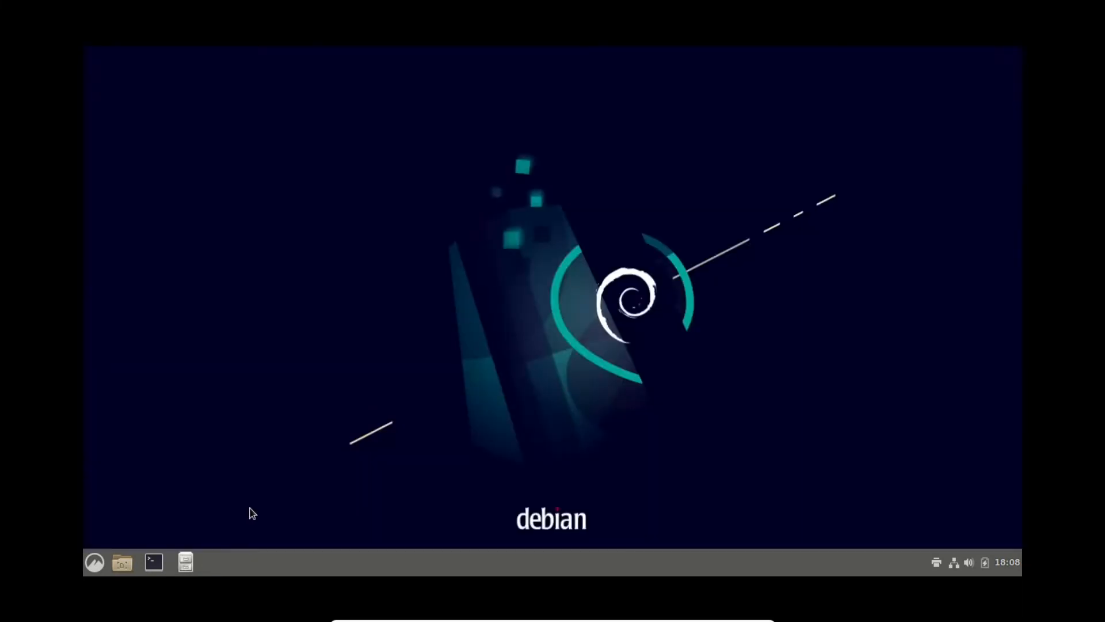
Step: Examine the preinstalled applications in the Bureautique, Graphisme, Internet, Jeux, Son et vidéo and Administration categories
left_click(95, 563)
mouse_move(175, 308)
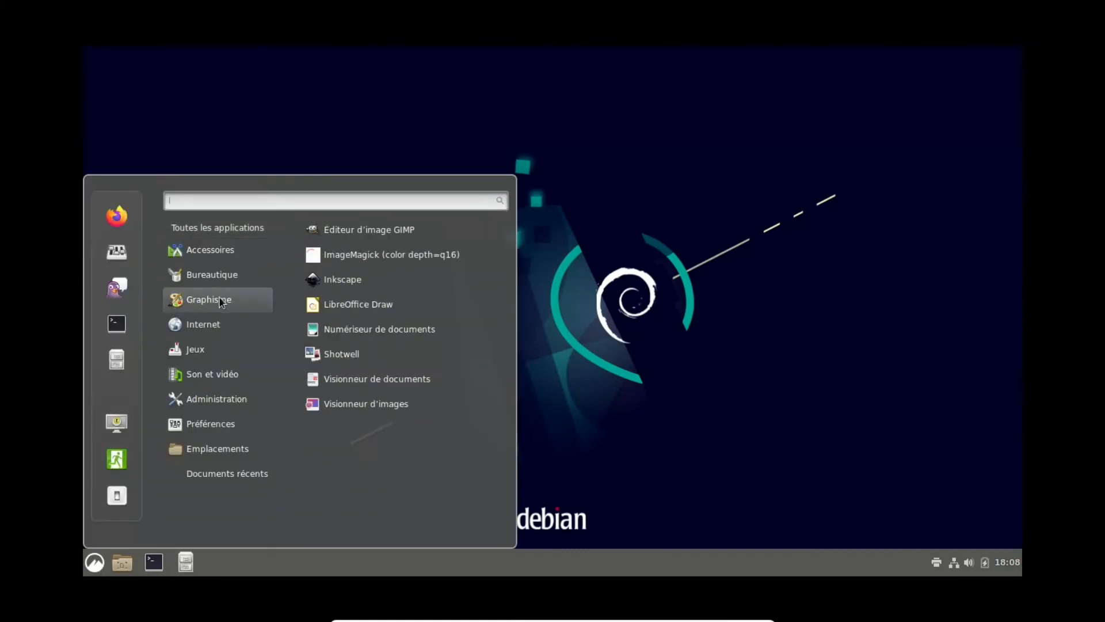
mouse_move(233, 277)
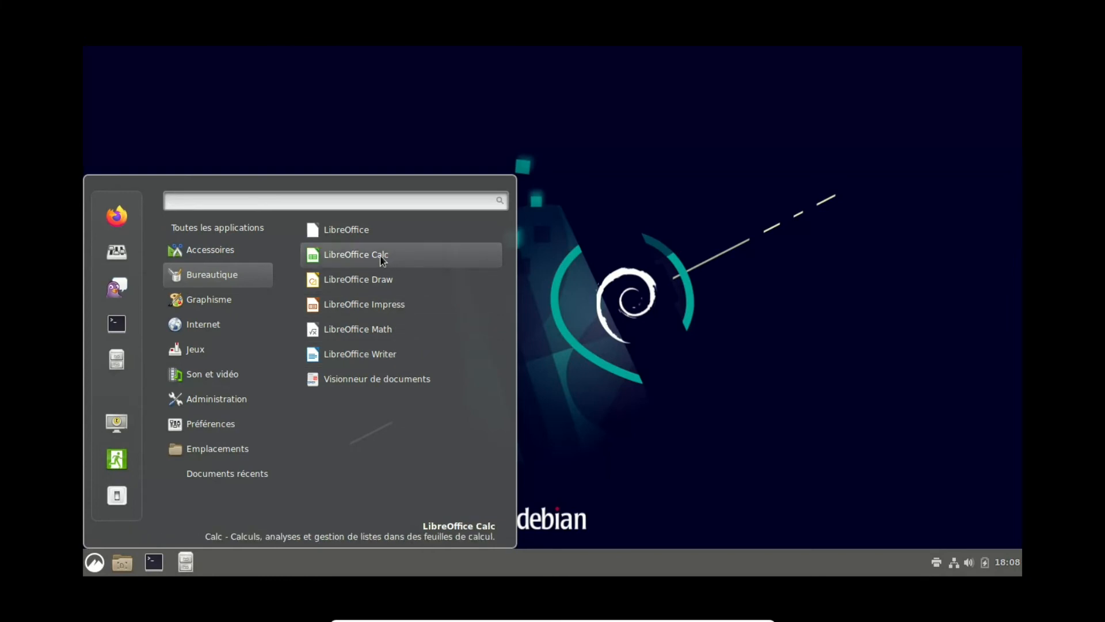
mouse_move(223, 309)
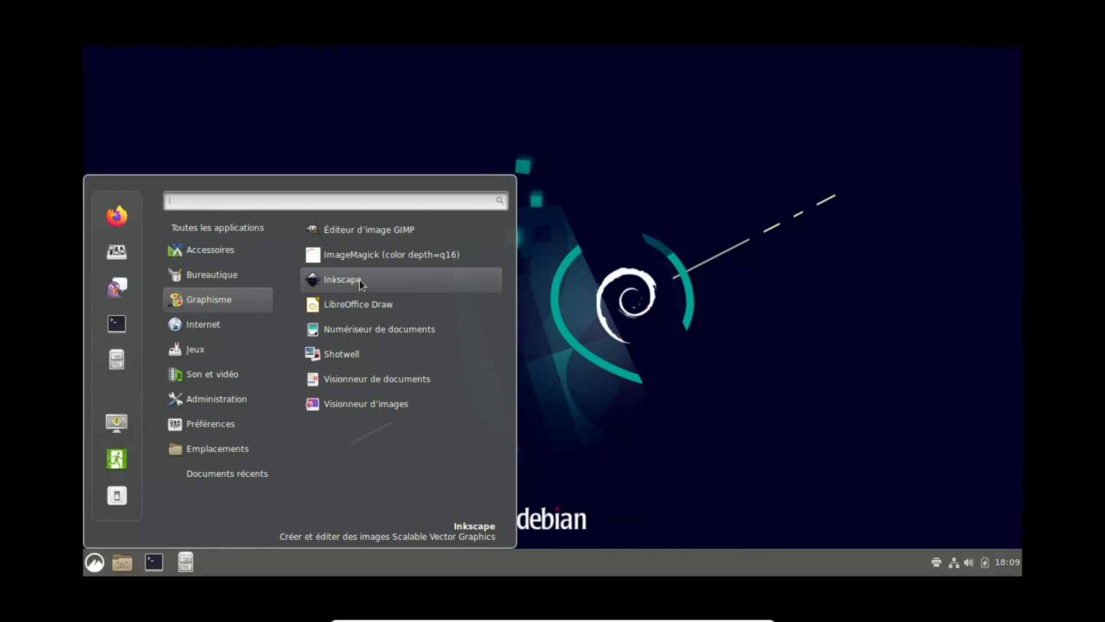
left_click(240, 335)
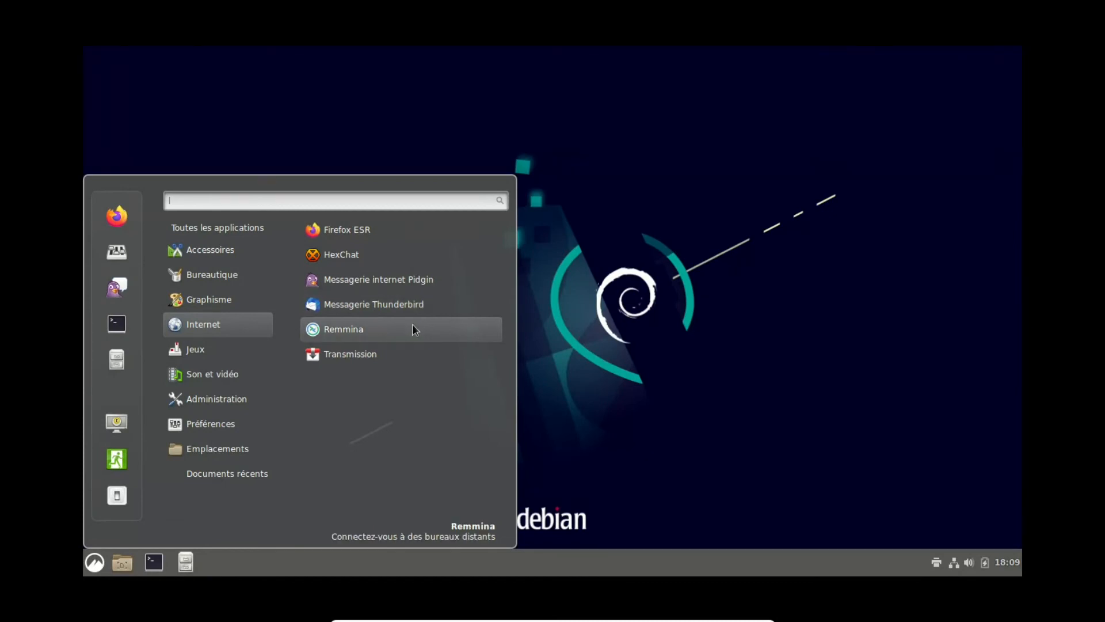
mouse_move(229, 340)
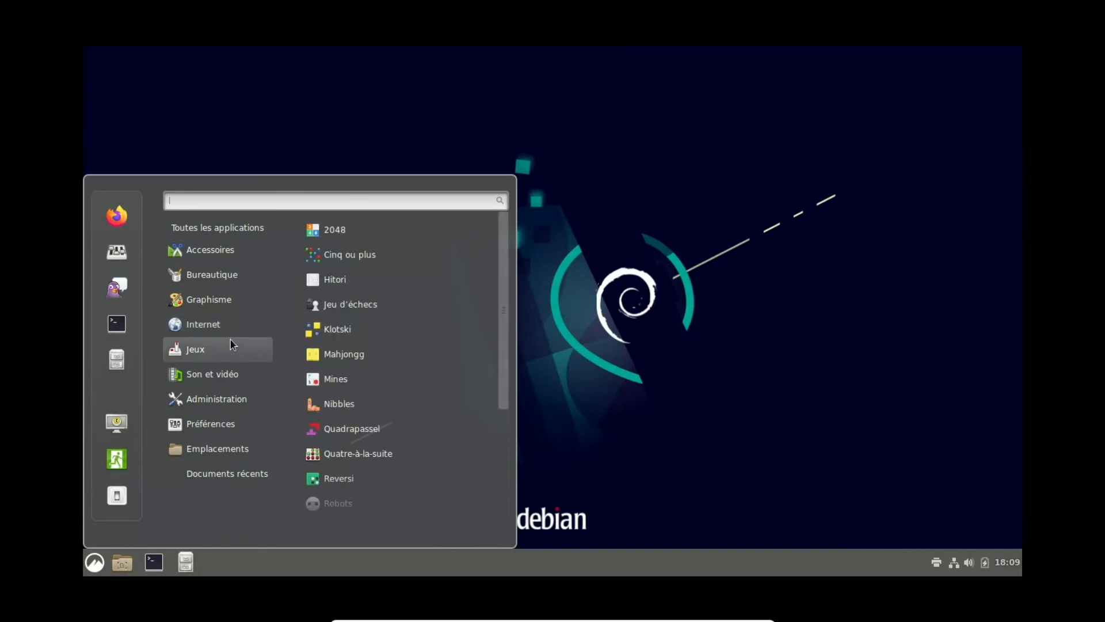
scroll(357, 346, "down", 3)
scroll(341, 360, "up", 1)
scroll(339, 363, "up", 3)
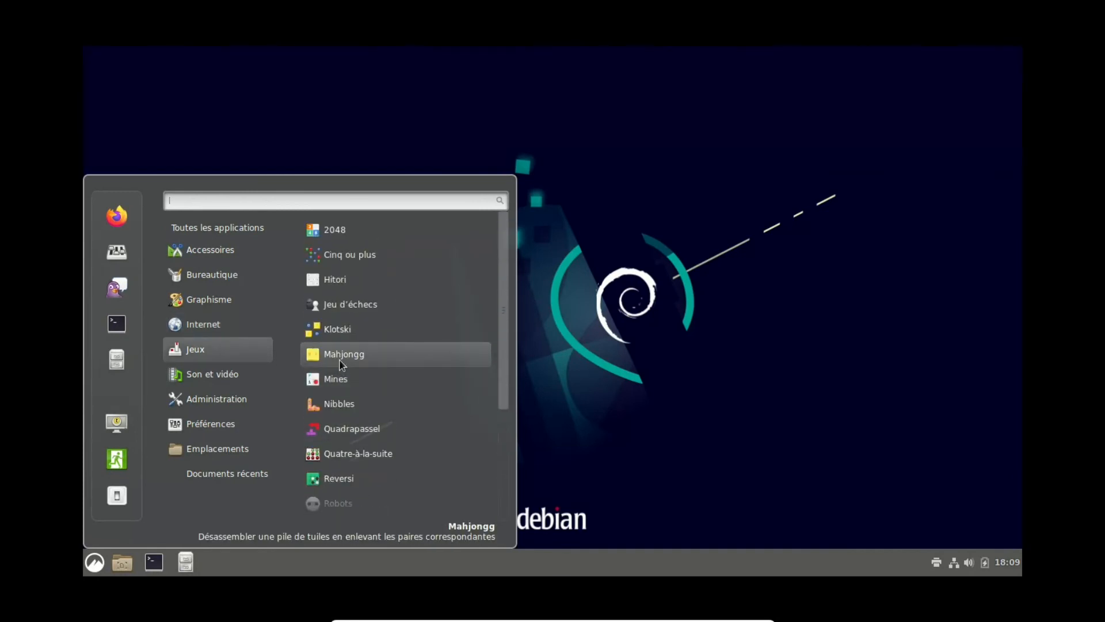
mouse_move(211, 374)
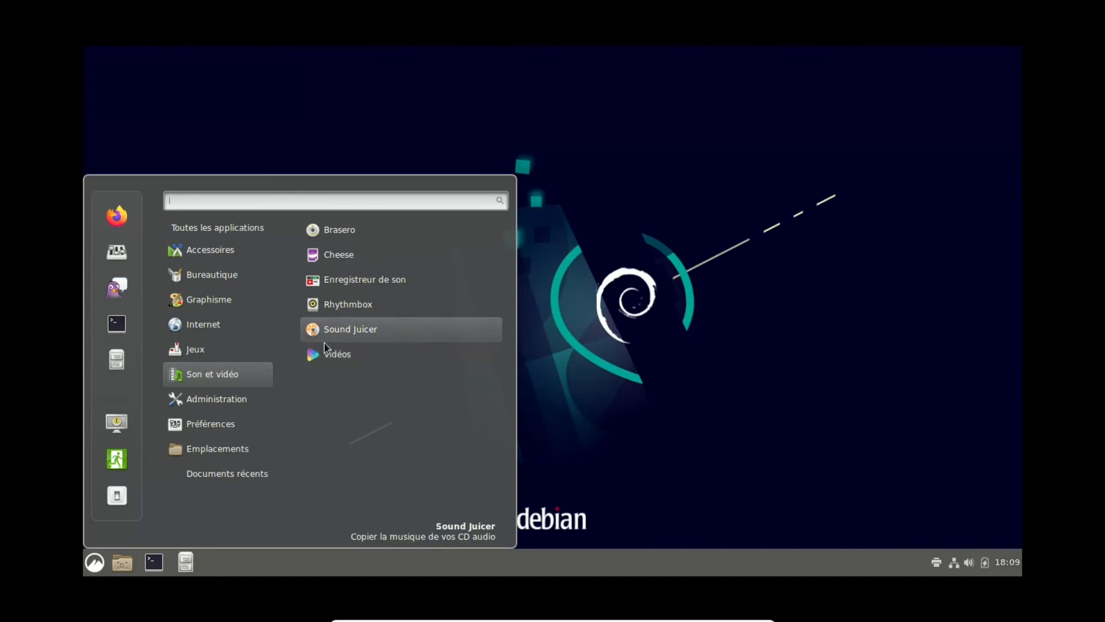
mouse_move(237, 408)
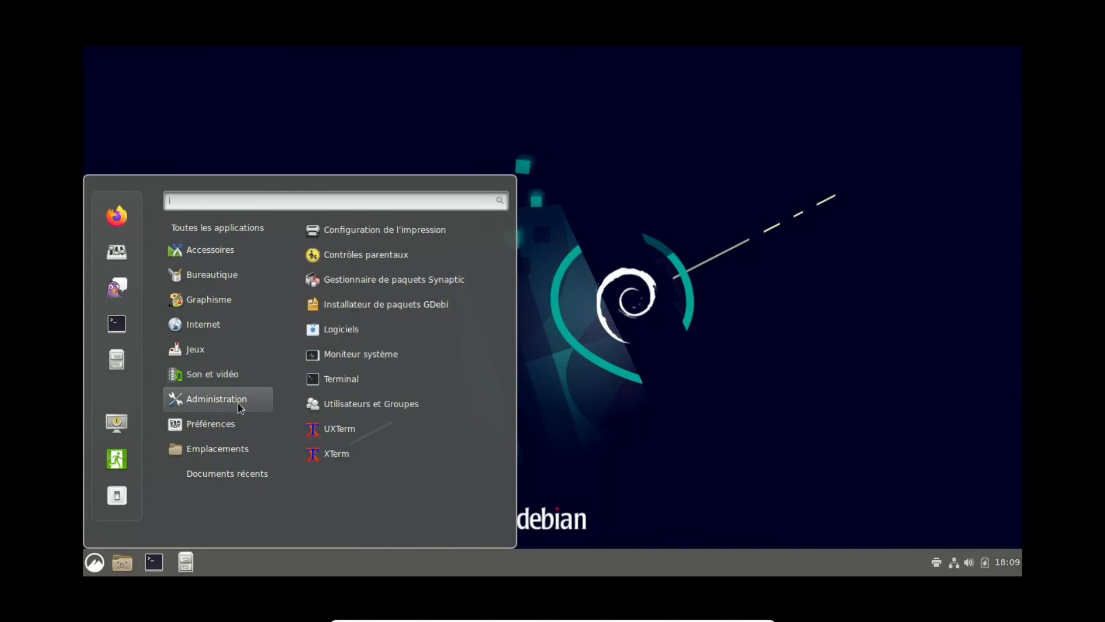
Step: Launch the Logiciels software centre and dismiss its welcome dialog
mouse_move(226, 435)
left_click(348, 330)
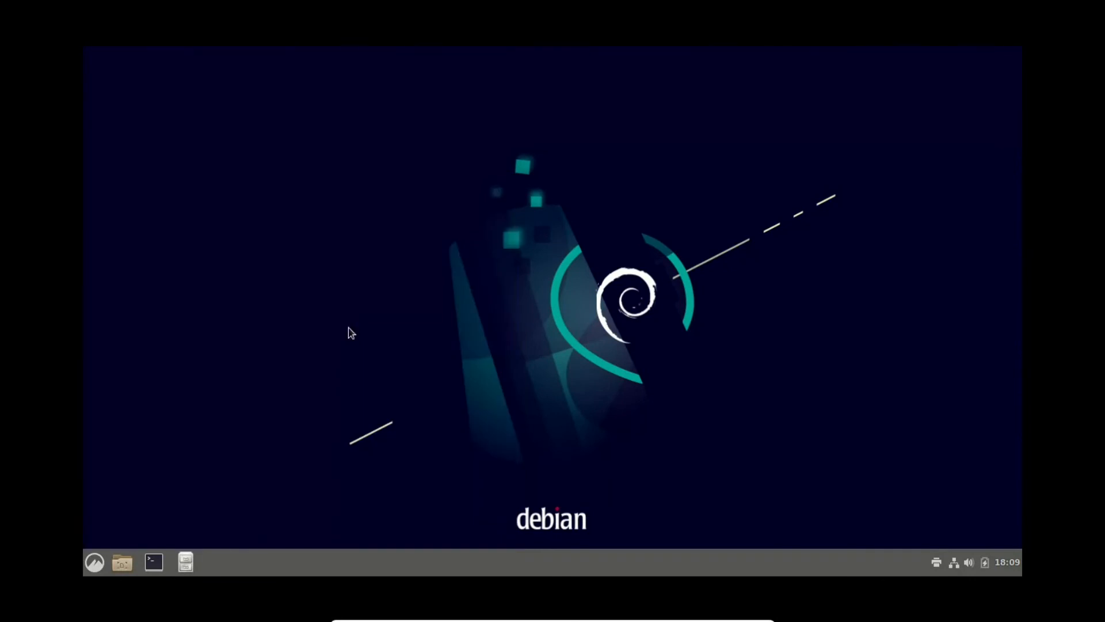
left_click_drag(500, 224, 548, 166)
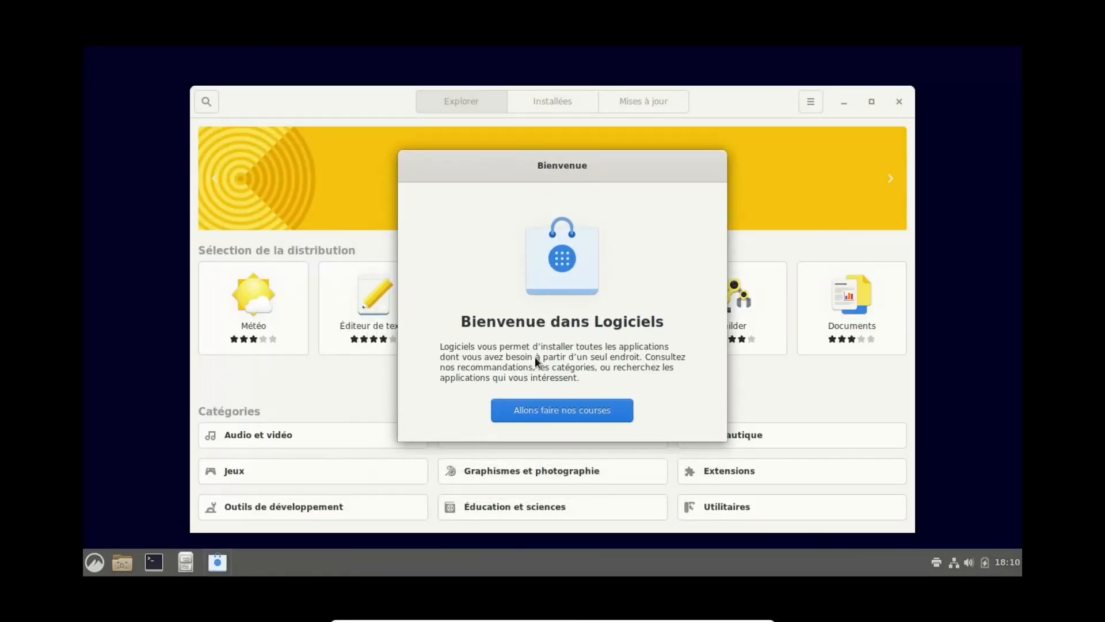
left_click(577, 413)
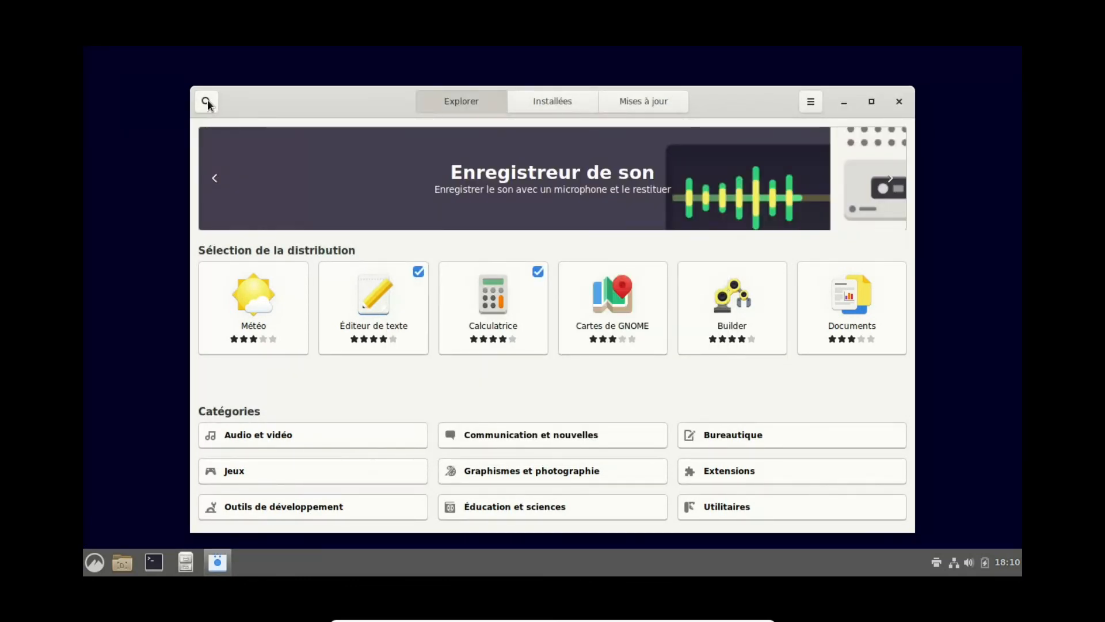
Step: Search the software centre for "clementine" and open the Clementine Music Player page
left_click(207, 103)
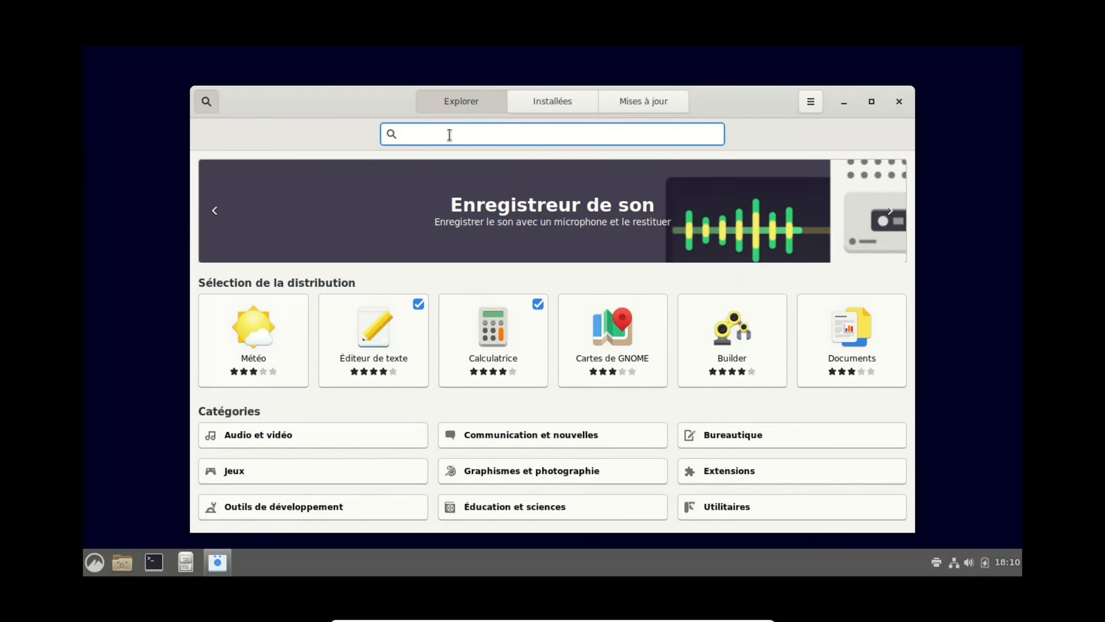
type("clementine")
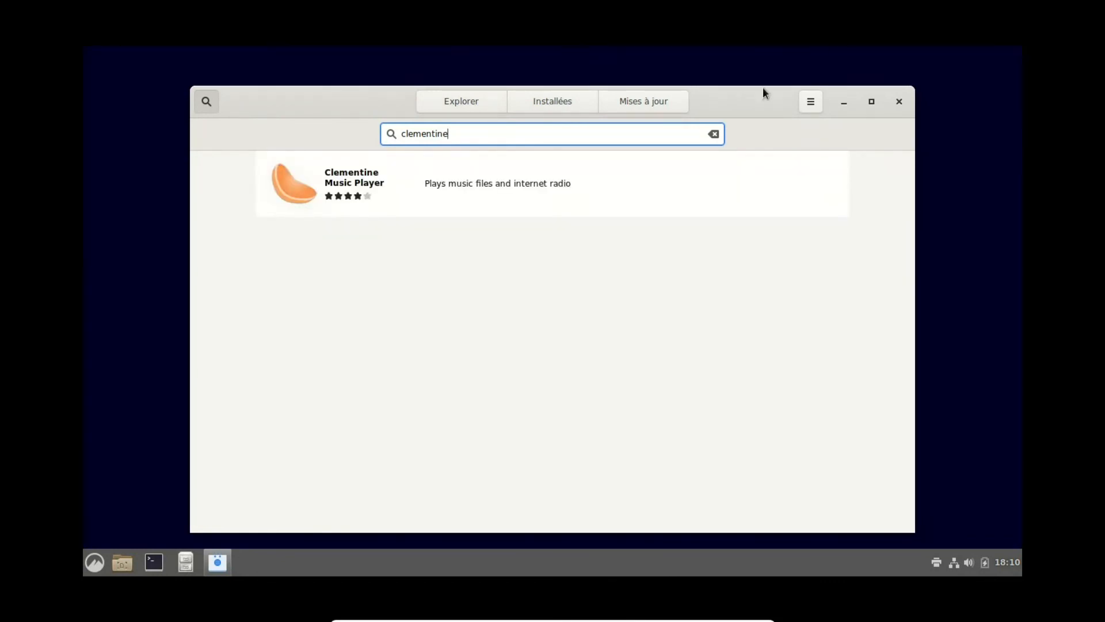
left_click(367, 192)
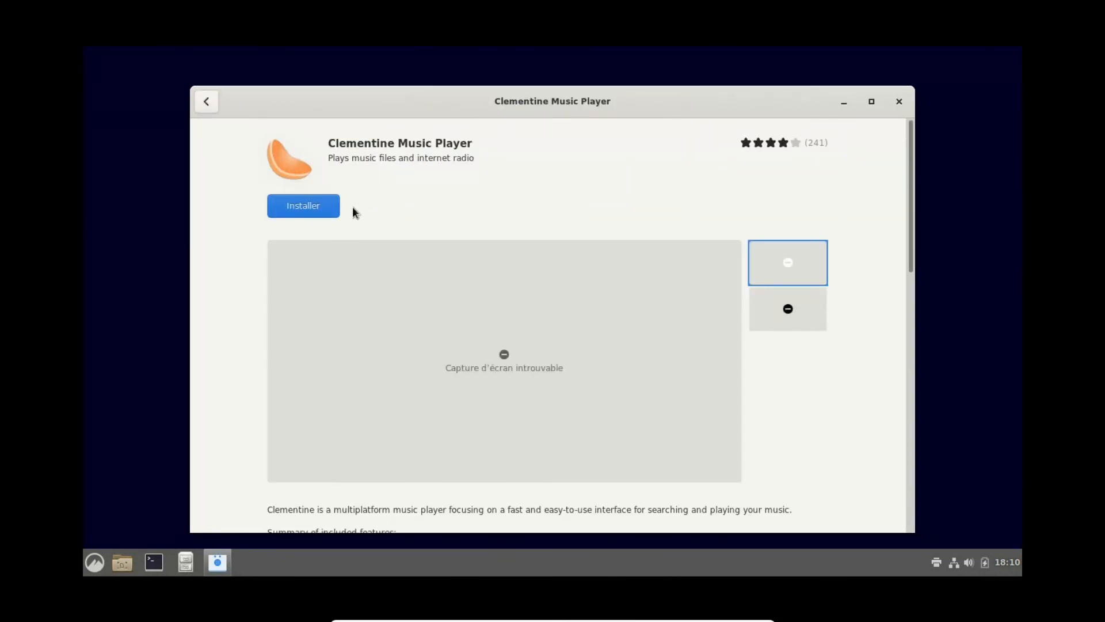
Step: Install Clementine Music Player, authenticating with the root password, and close the software centre
left_click(318, 212)
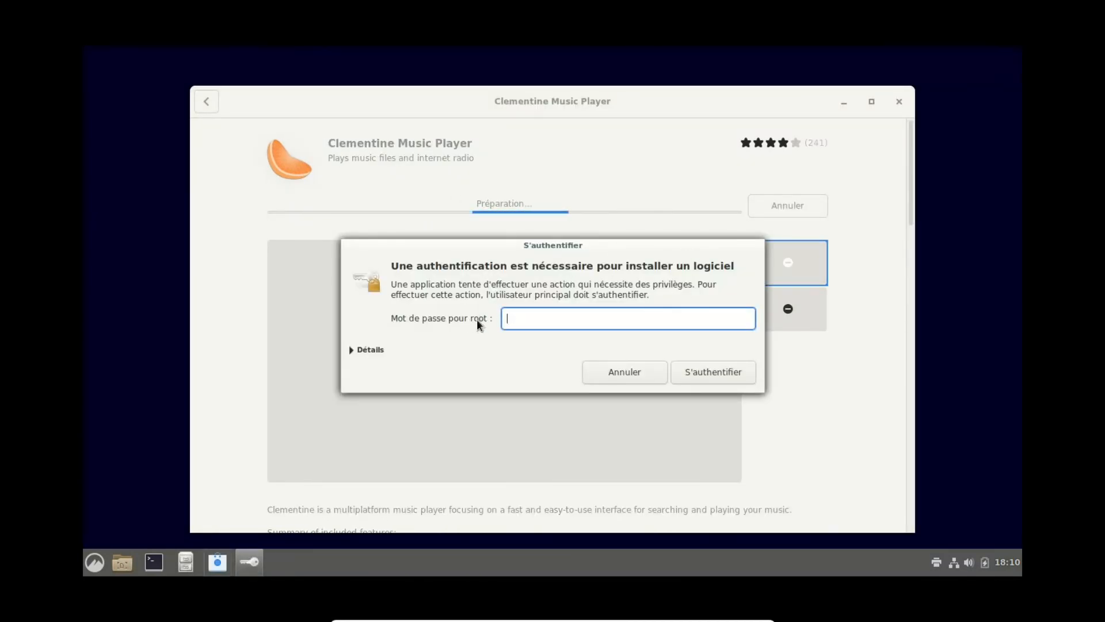
type("••••")
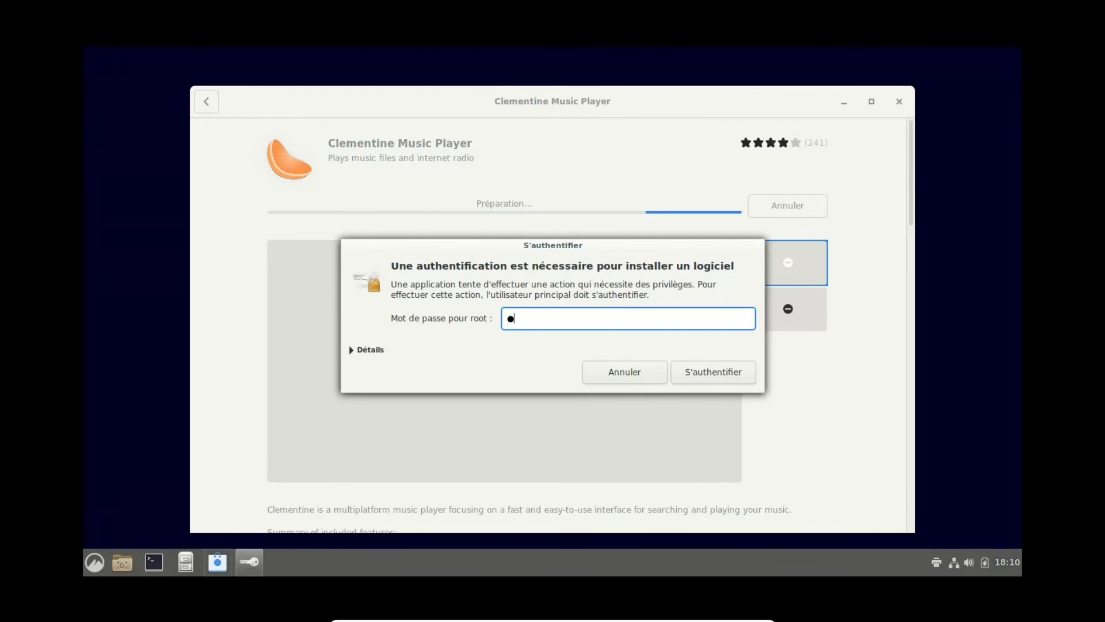
type("••")
key("Return")
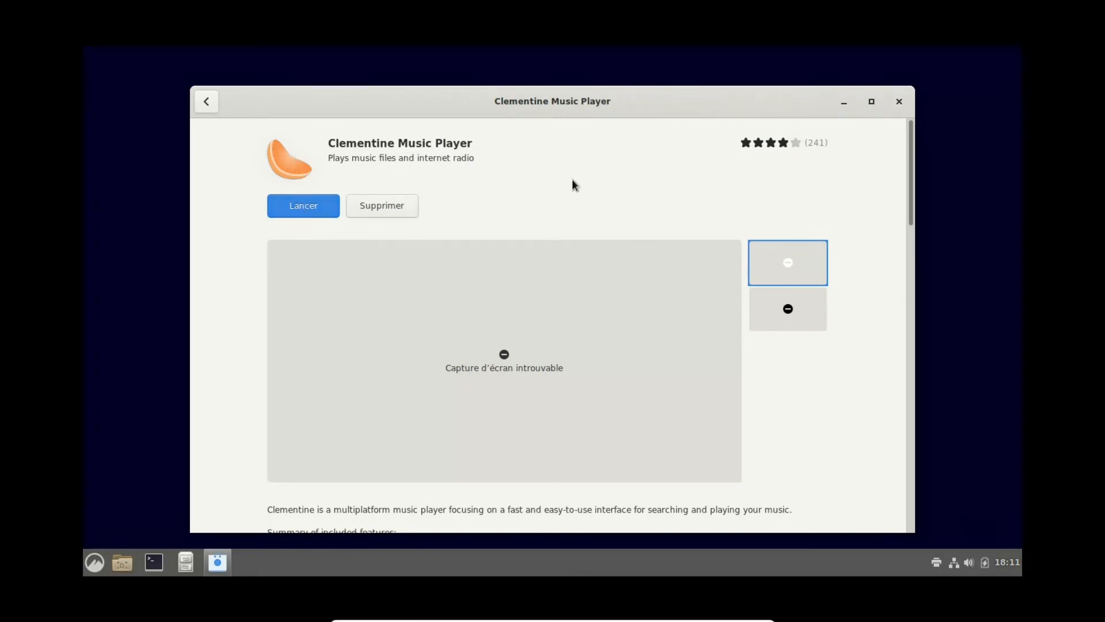
left_click(899, 101)
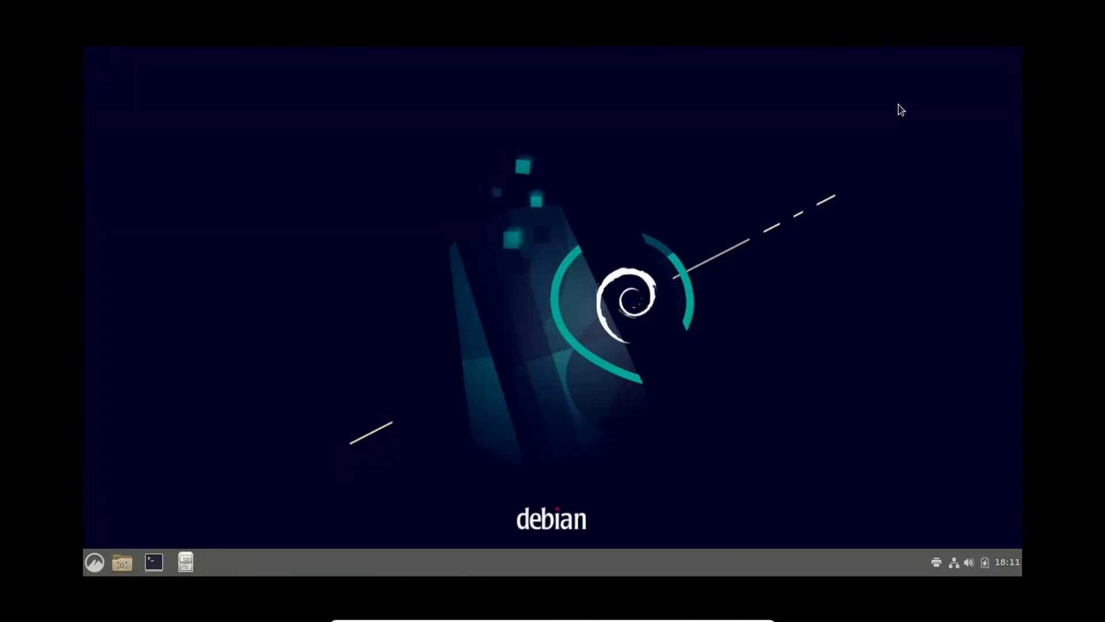
Step: Launch Clementine from the Son et vidéo category to view its interface in a maximized window, and close it
left_click(96, 564)
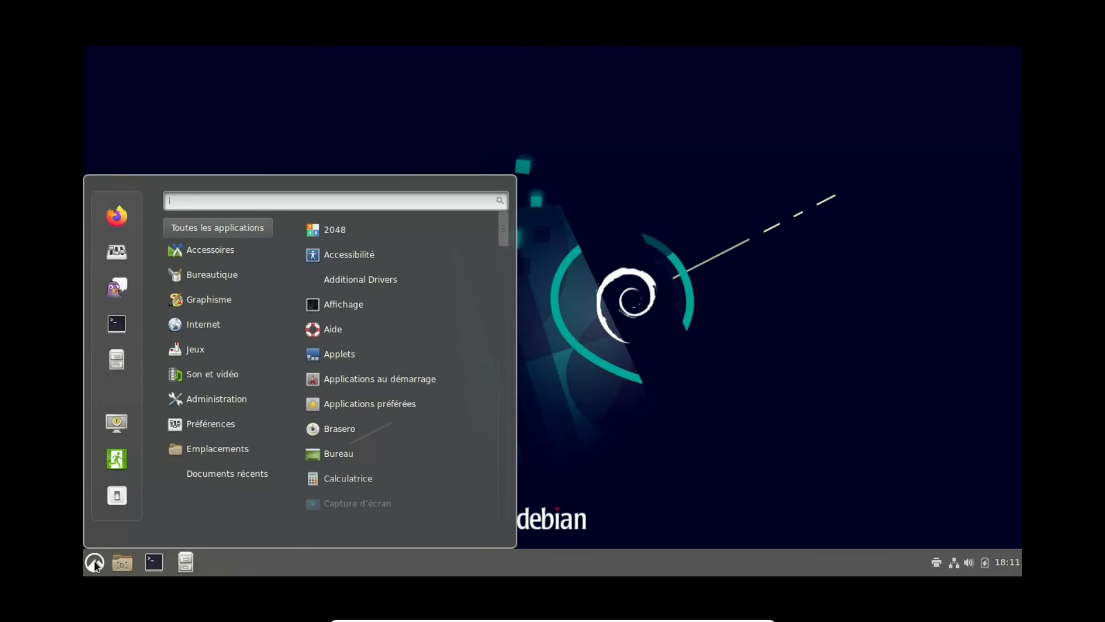
mouse_move(202, 344)
mouse_move(208, 311)
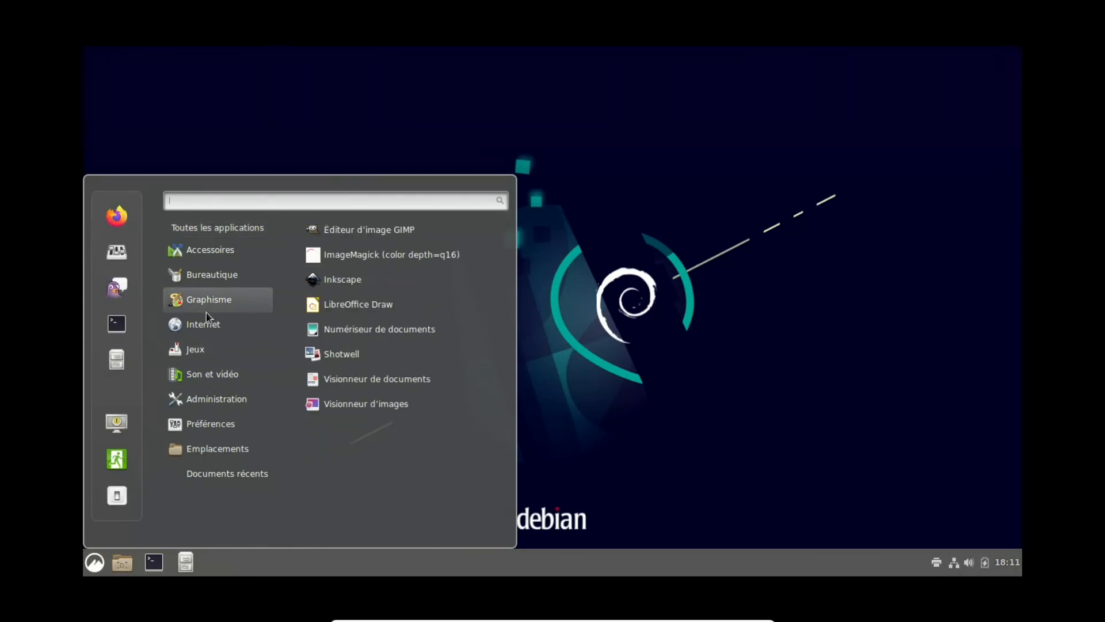
mouse_move(220, 379)
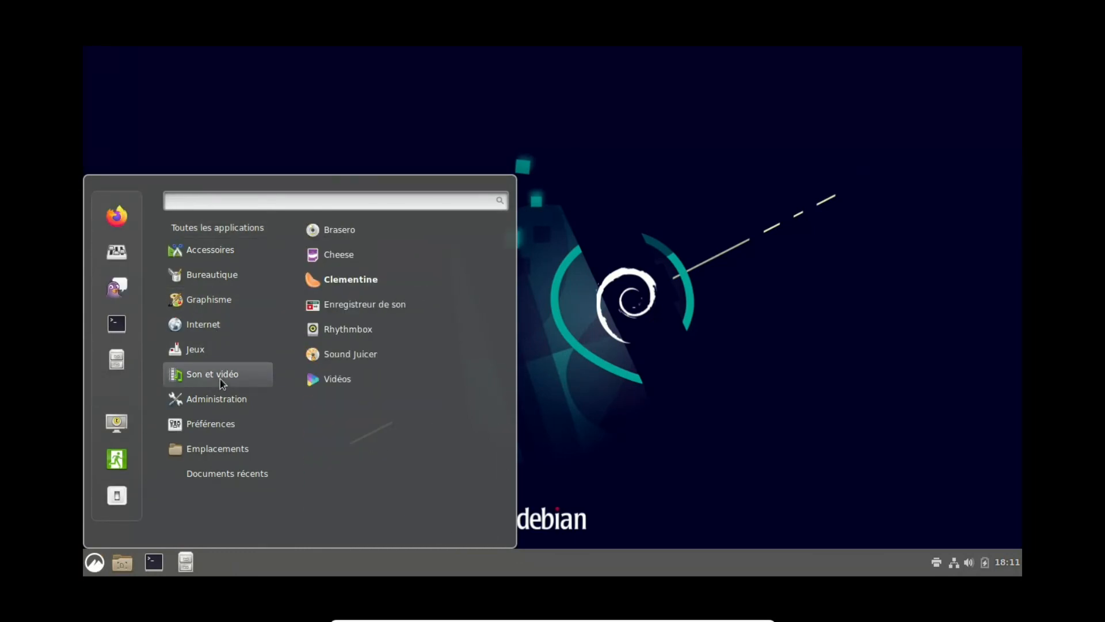
left_click(361, 279)
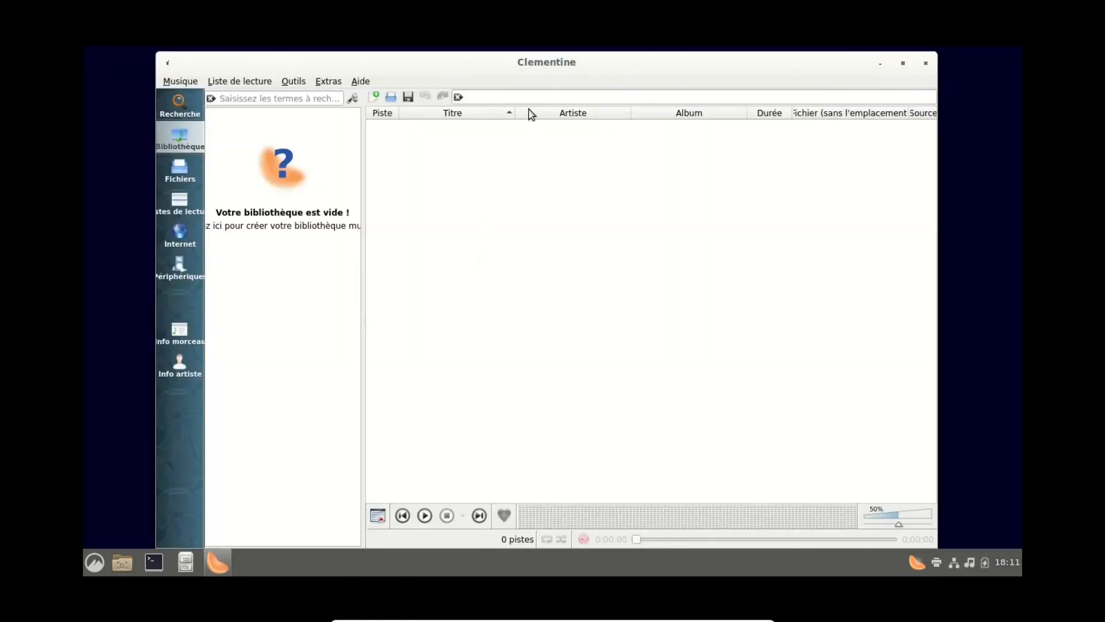
left_click_drag(548, 62, 559, 51)
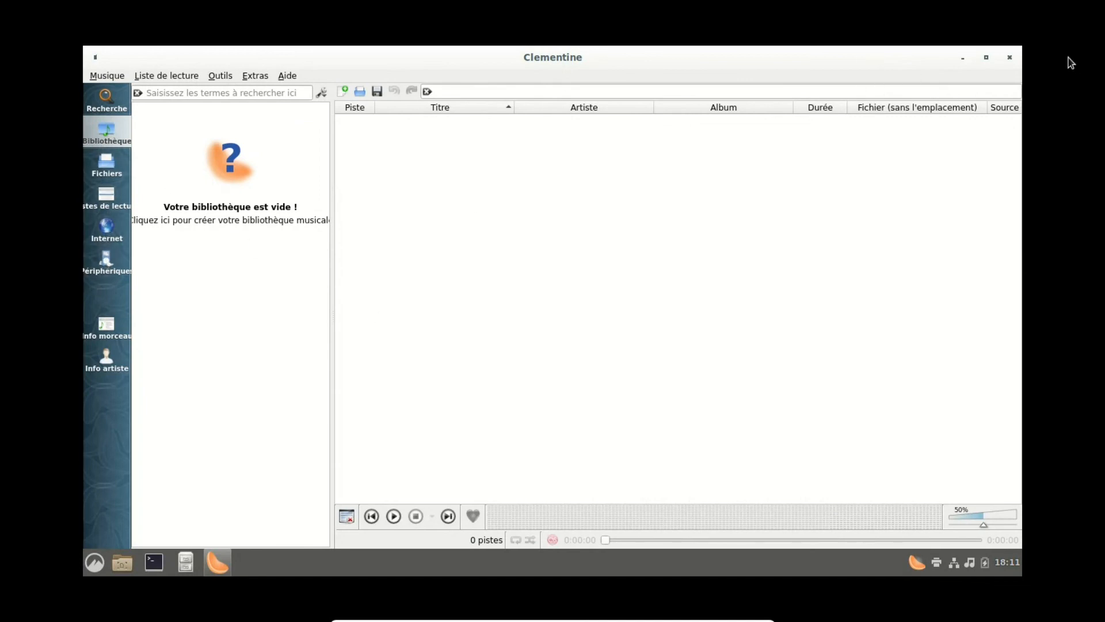
left_click(1010, 58)
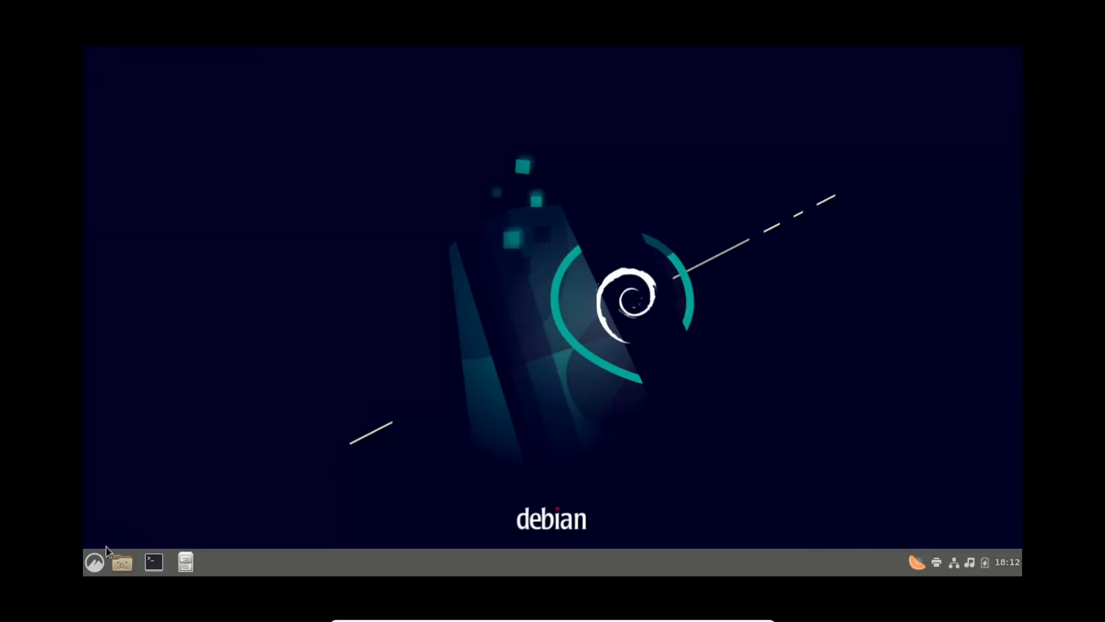
Step: Find Logiciels by searching the applications for "log", check its available updates, and close it
left_click(95, 562)
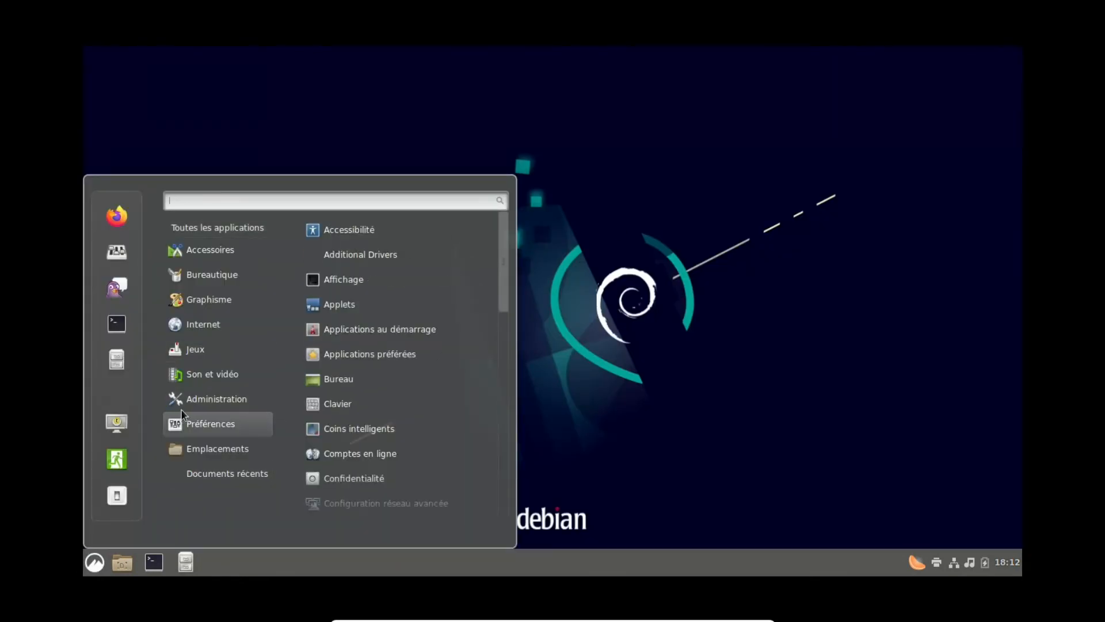
mouse_move(191, 397)
type("log")
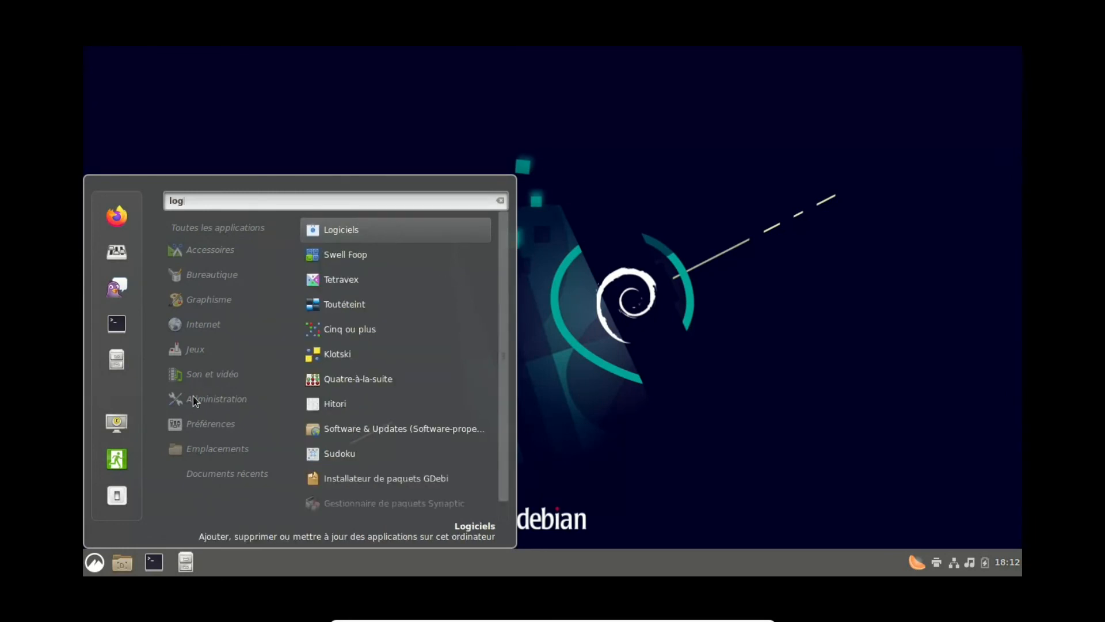
left_click(338, 232)
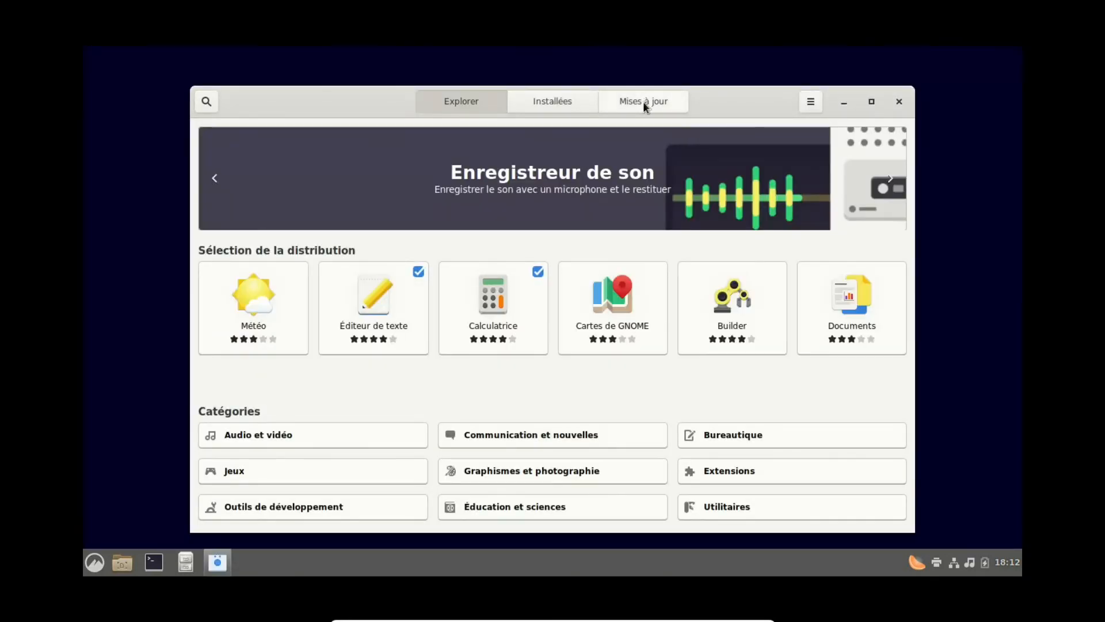
left_click(643, 102)
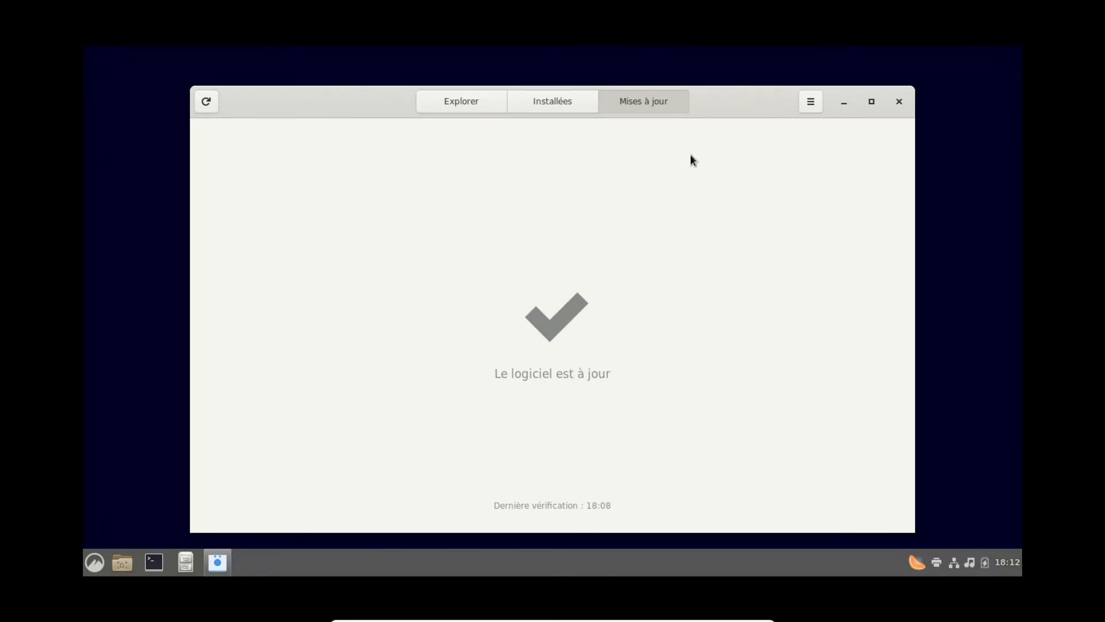
left_click(899, 101)
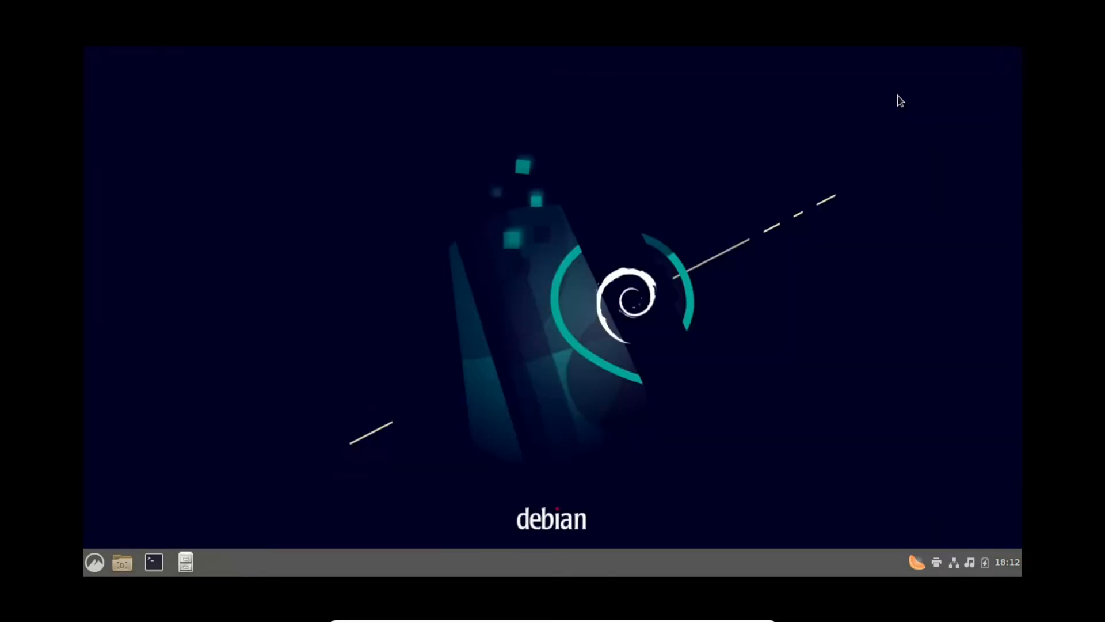
right_click(525, 190)
left_click(565, 318)
left_click(809, 148)
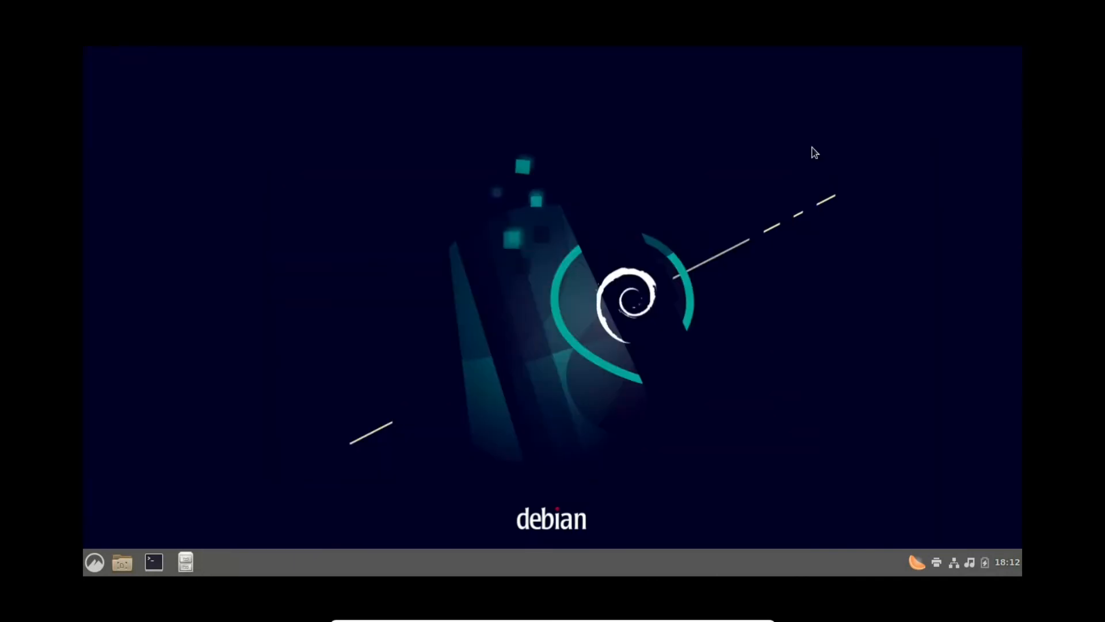